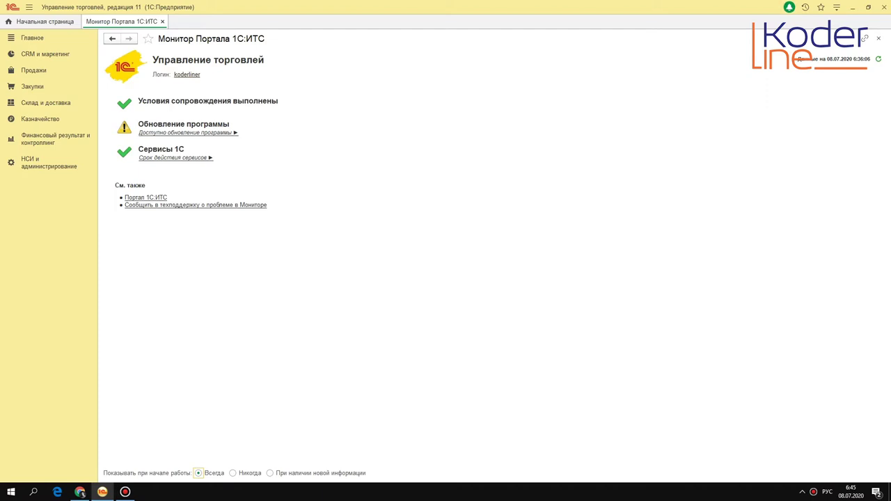
# Step: Open the РМК и оборудование settings and inspect the fiscal registrar emulator's connection settings
pyautogui.click(47, 162)
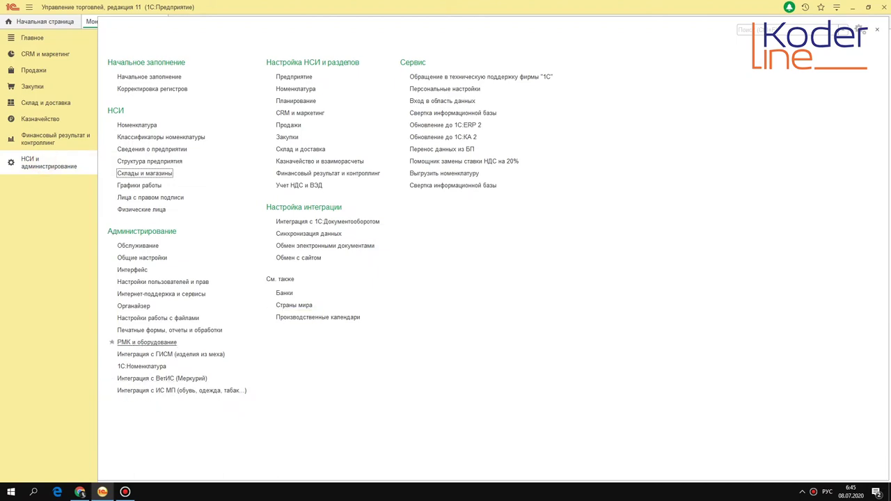
pyautogui.click(147, 341)
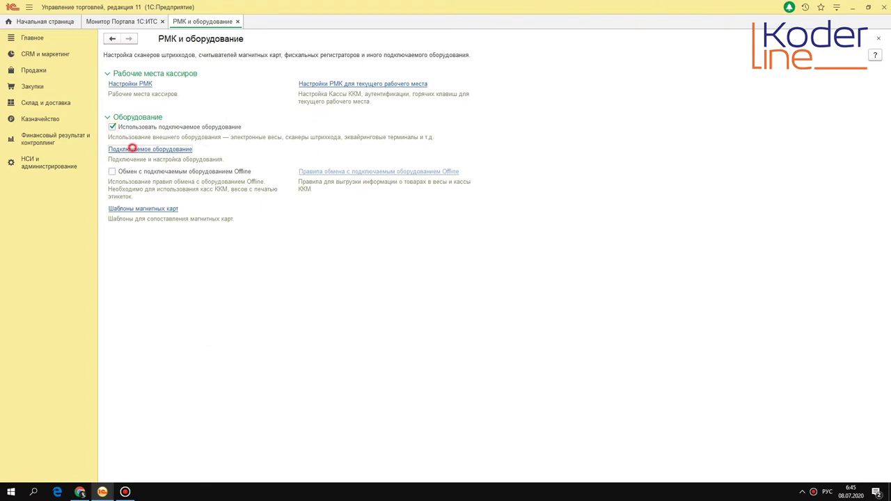
pyautogui.click(131, 148)
pyautogui.click(412, 84)
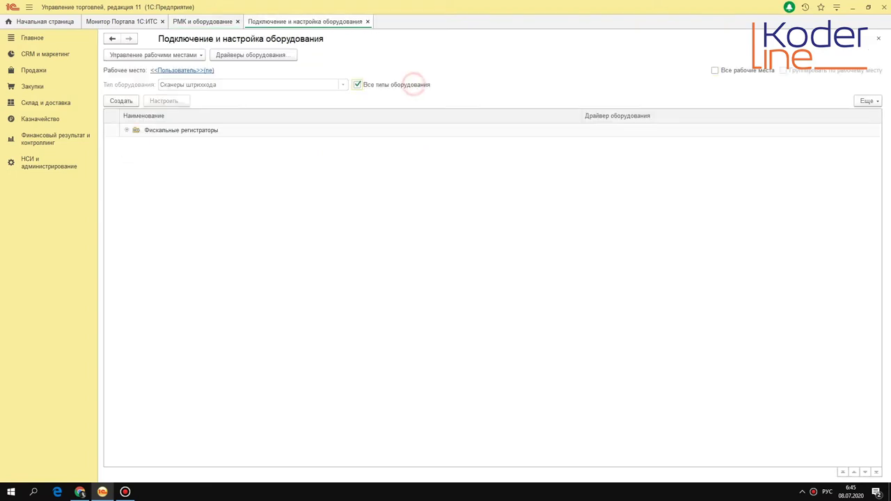
pyautogui.click(125, 130)
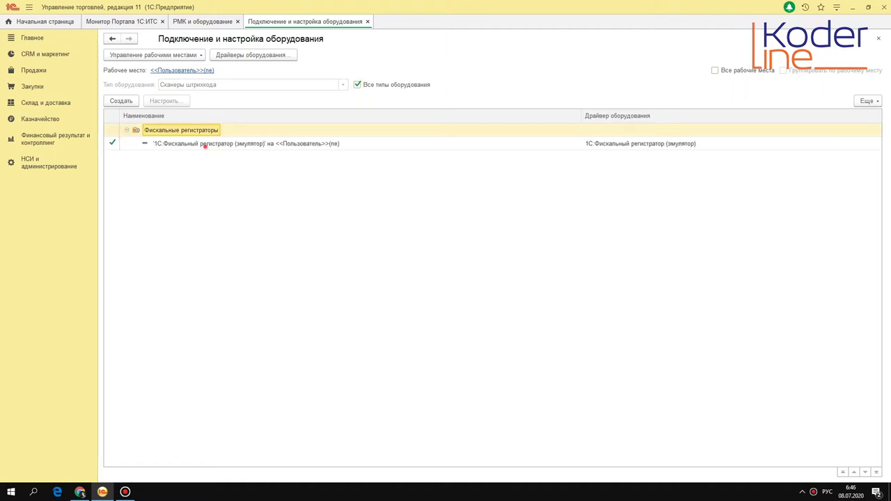
pyautogui.doubleClick(205, 144)
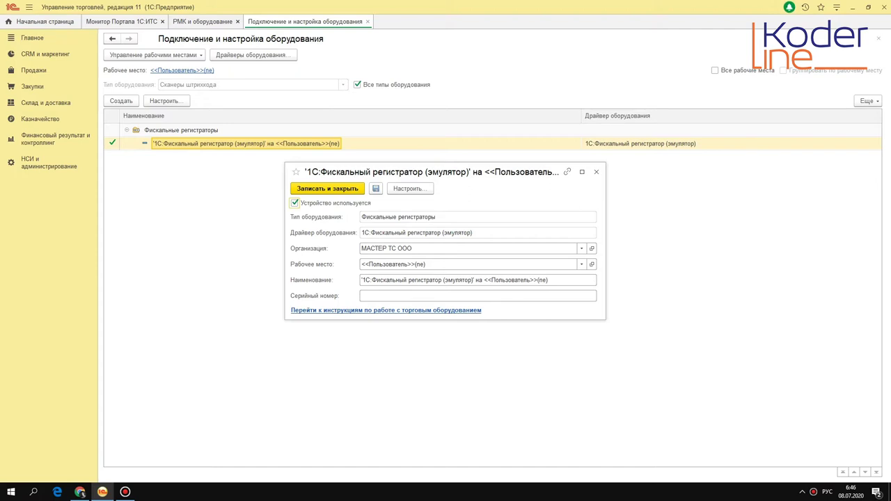
pyautogui.click(596, 172)
# Step: Close the equipment connection page and expand the Рабочие места кассиров group
pyautogui.click(368, 22)
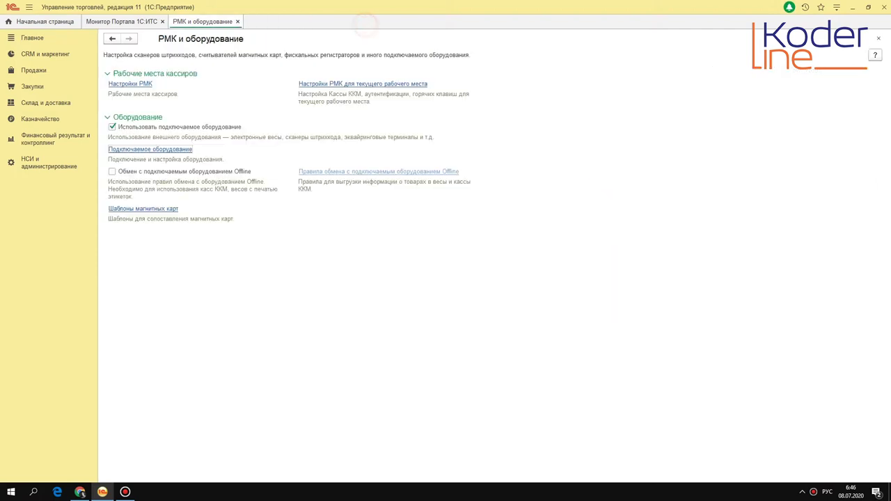
pyautogui.click(338, 74)
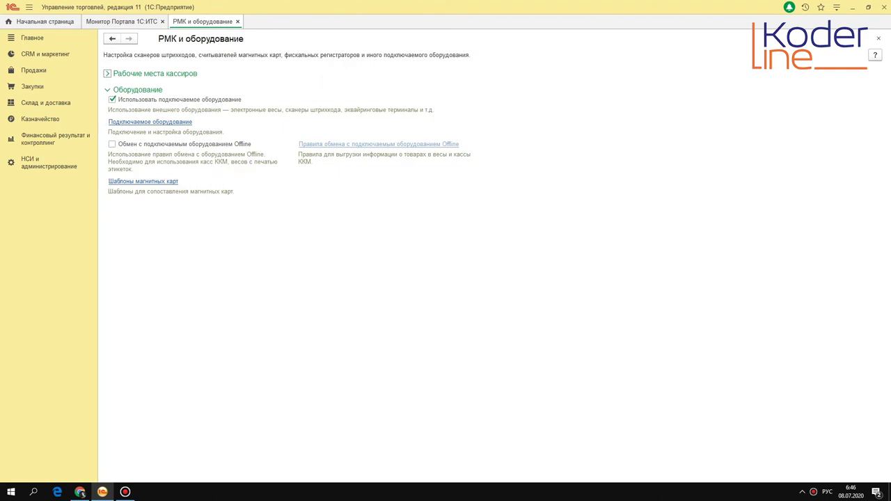
pyautogui.click(157, 122)
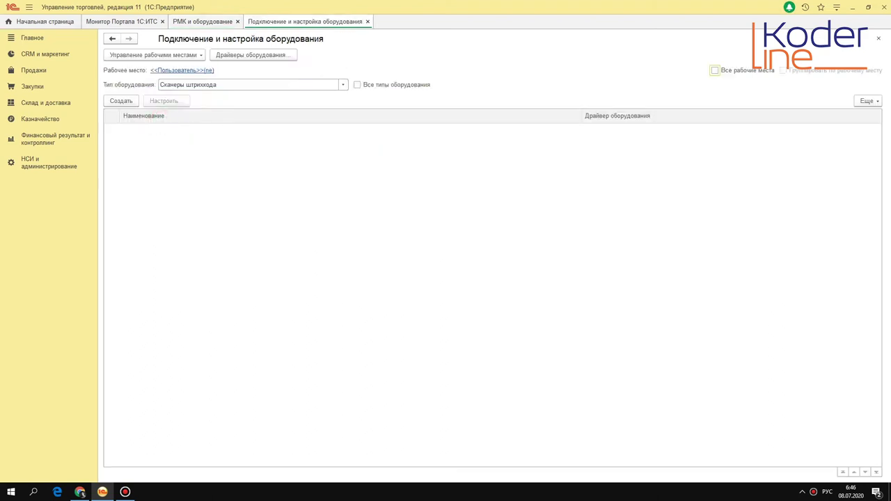
pyautogui.click(367, 22)
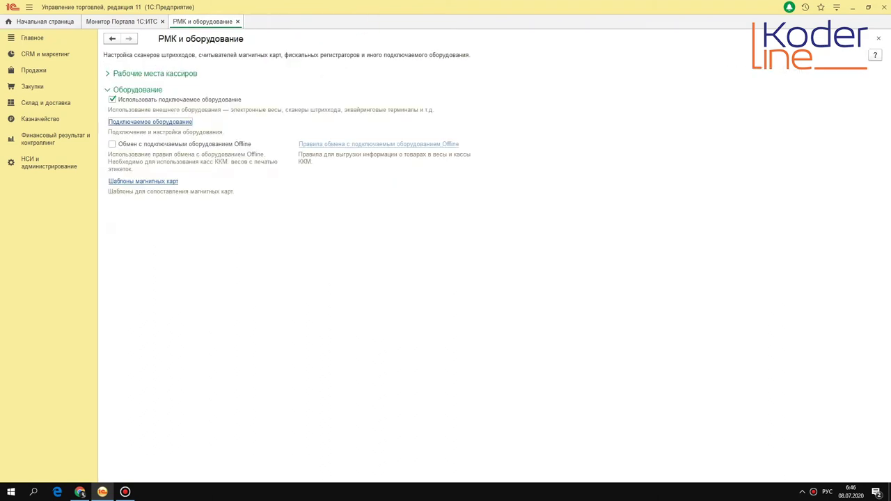
pyautogui.click(132, 74)
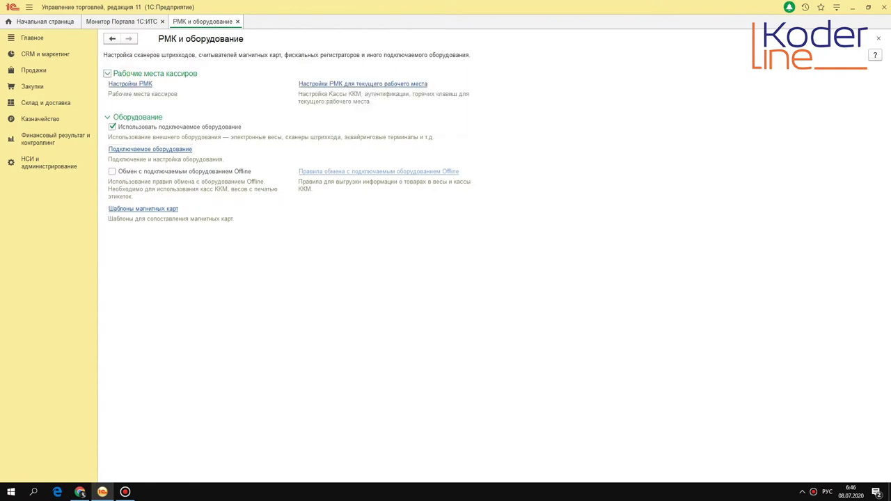
# Step: In the current workplace's RMK settings, edit row 1's acquiring terminal and show all terminals
pyautogui.click(373, 84)
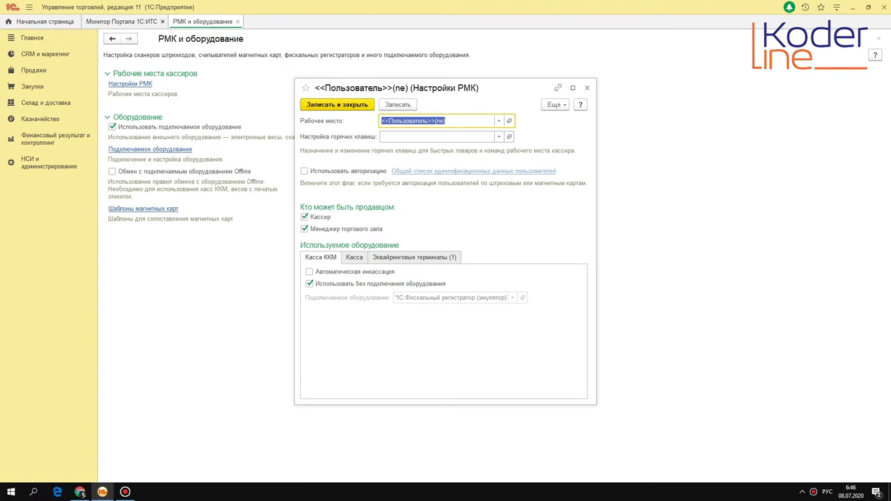
pyautogui.click(309, 283)
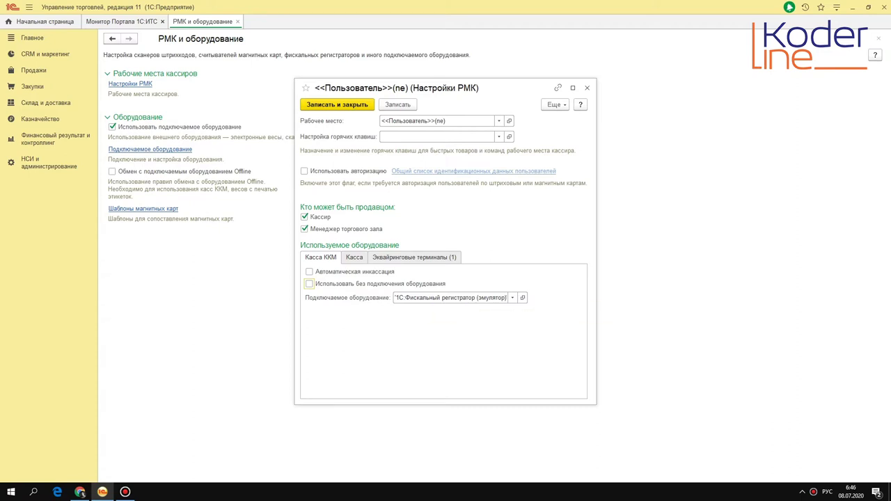
pyautogui.click(405, 257)
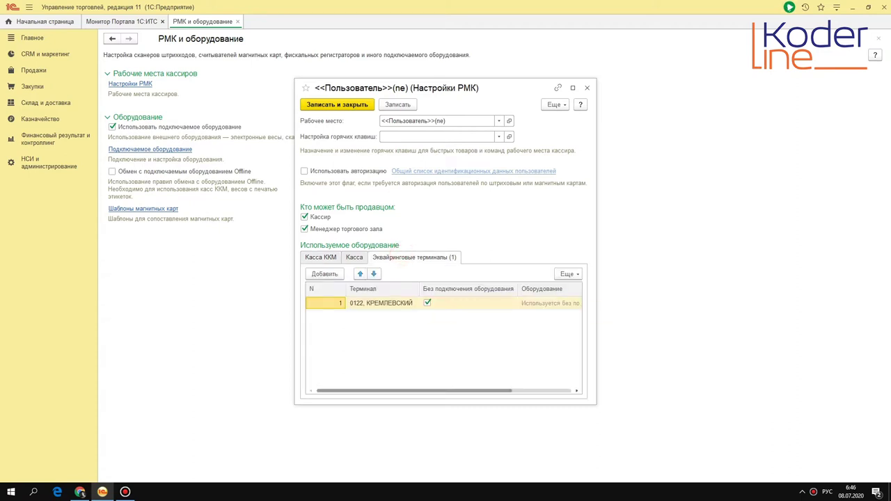
pyautogui.click(322, 257)
pyautogui.click(309, 283)
pyautogui.click(394, 259)
pyautogui.doubleClick(370, 303)
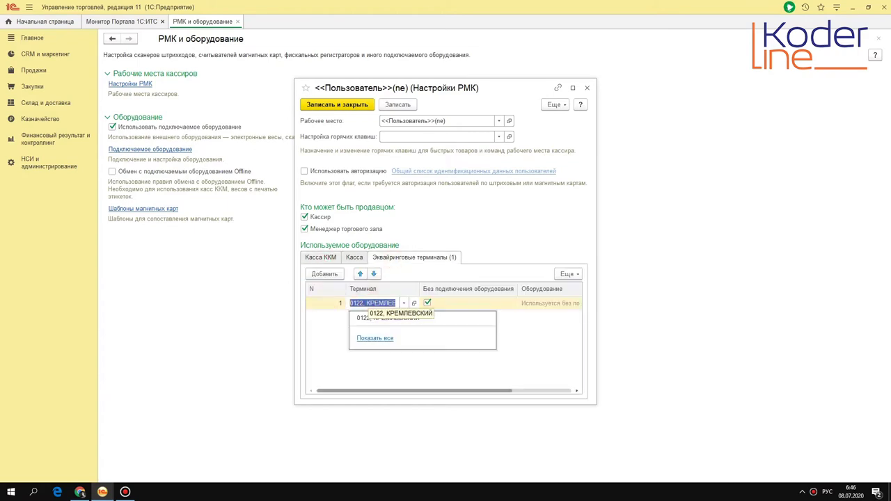
pyautogui.click(374, 338)
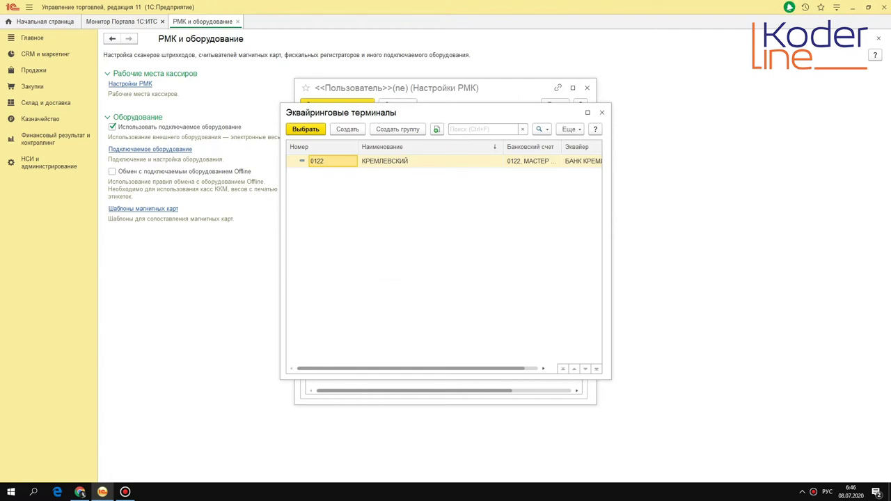
# Step: Unlock terminal 0122 КРЕМЛЕВСКИЙ's bank account and acquirer, then list counterparties for Эквайер
pyautogui.press('F2')
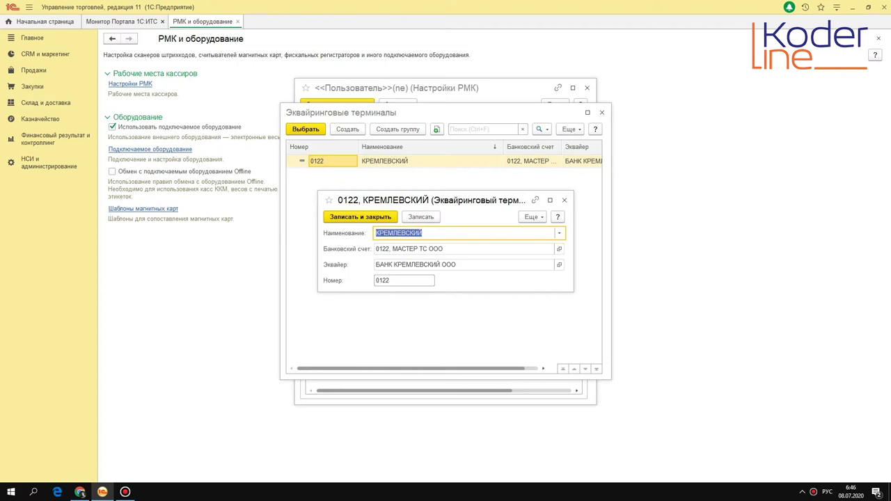
pyautogui.click(534, 217)
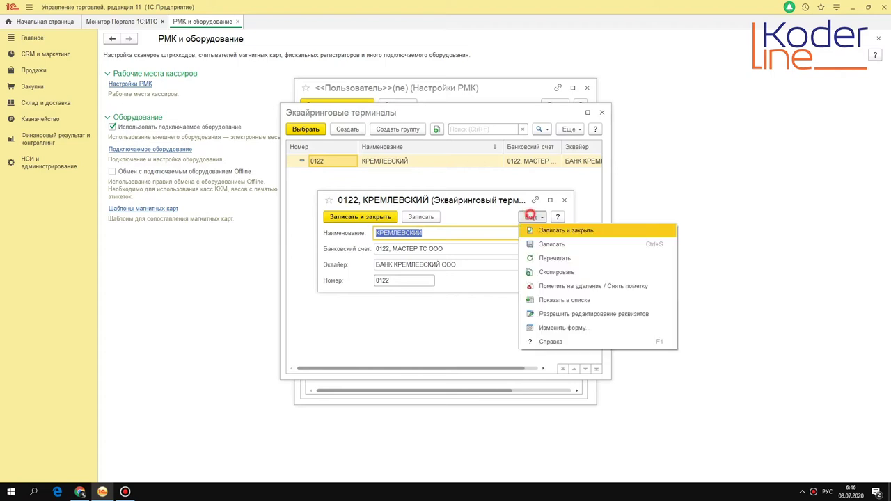
pyautogui.click(560, 312)
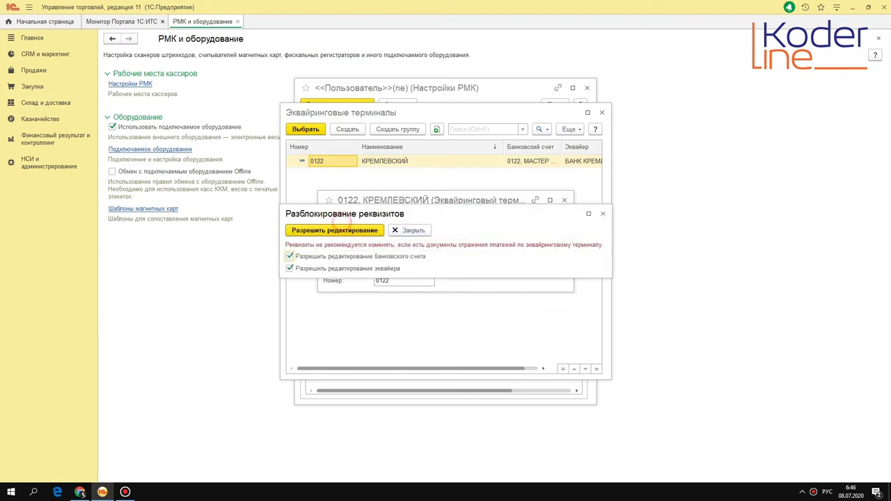
pyautogui.click(336, 229)
pyautogui.click(459, 264)
pyautogui.press('F4')
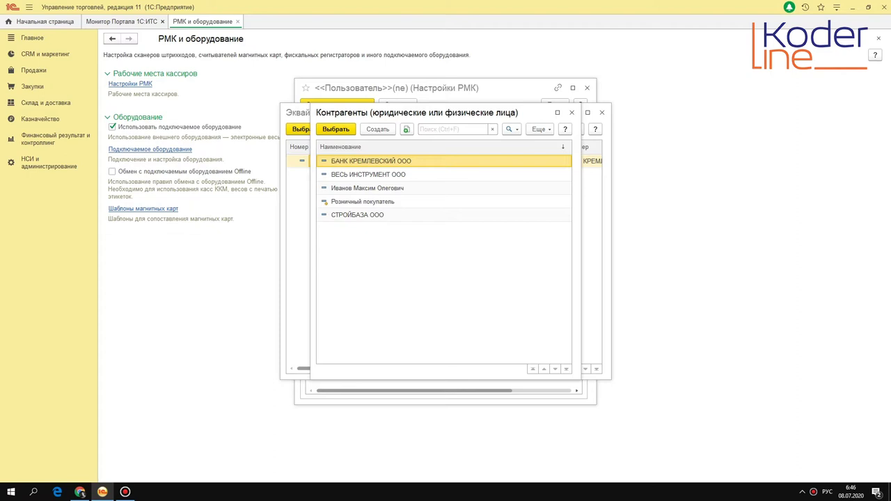
# Step: Set БАНК КРЕМЛЕВСКИЙ ООО as acquirer and review its counterparty card and bank accounts
pyautogui.press('Return')
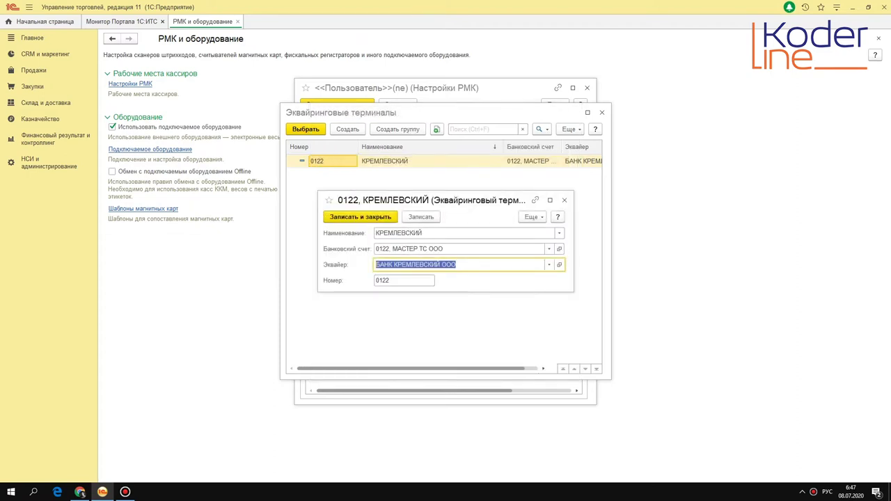
pyautogui.click(486, 251)
pyautogui.click(532, 265)
pyautogui.click(561, 266)
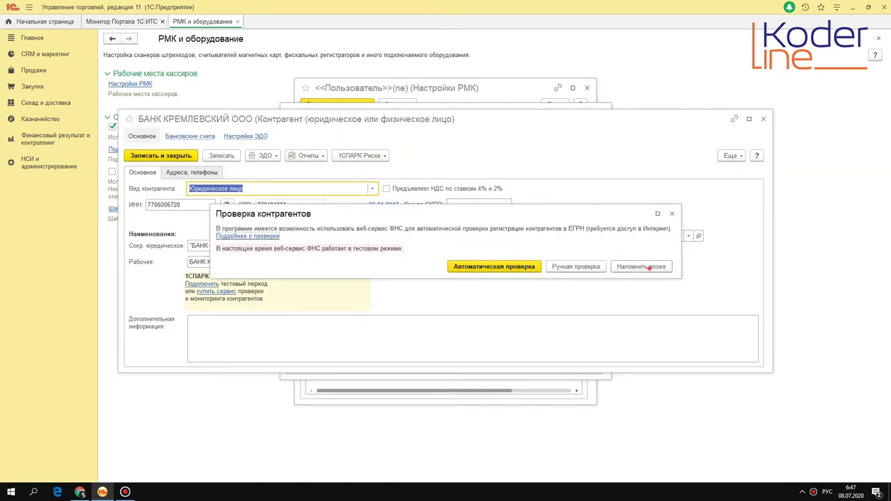
pyautogui.click(576, 266)
pyautogui.click(190, 134)
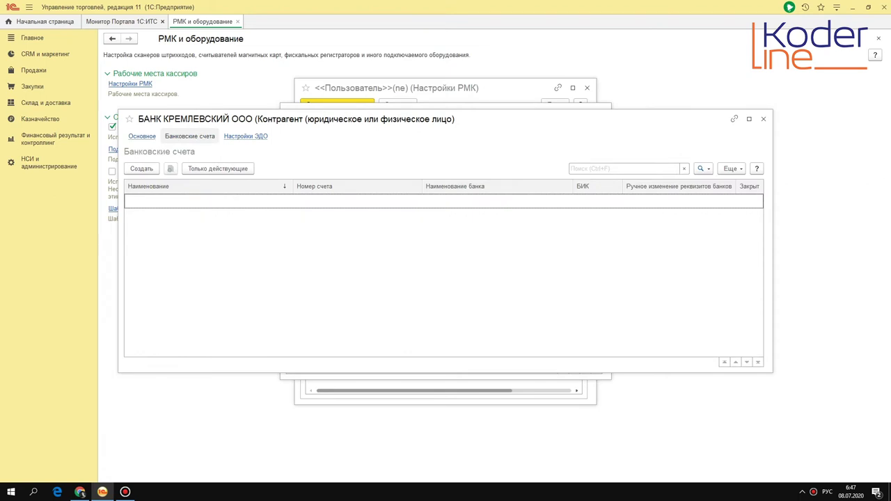
pyautogui.click(142, 136)
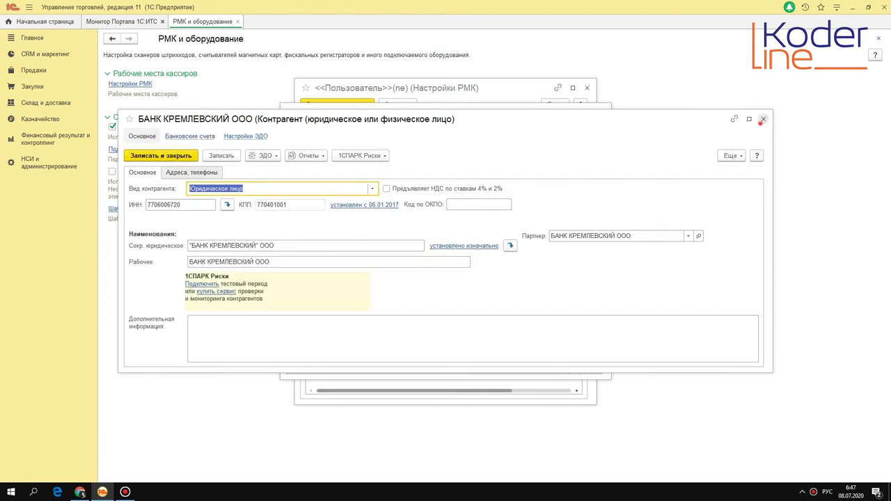
pyautogui.click(763, 119)
# Step: Pick bank account 0122, МАСТЕР ТС ООО, close the card unsaved, and choose terminal 0122
pyautogui.click(419, 249)
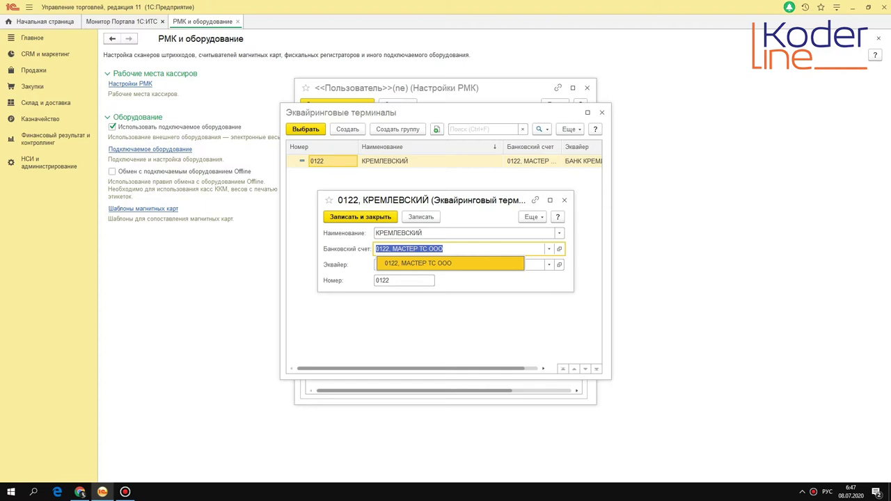
pyautogui.click(445, 262)
pyautogui.click(404, 280)
pyautogui.click(390, 279)
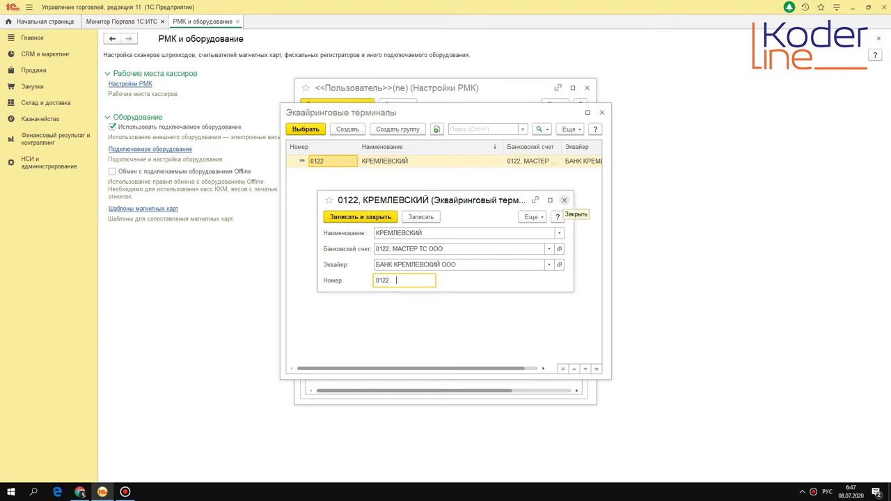
pyautogui.click(565, 201)
pyautogui.click(475, 262)
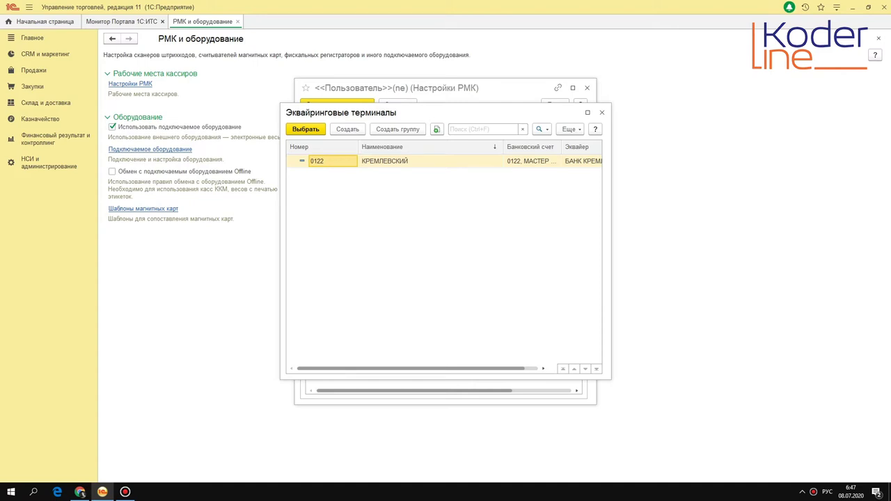
pyautogui.doubleClick(403, 163)
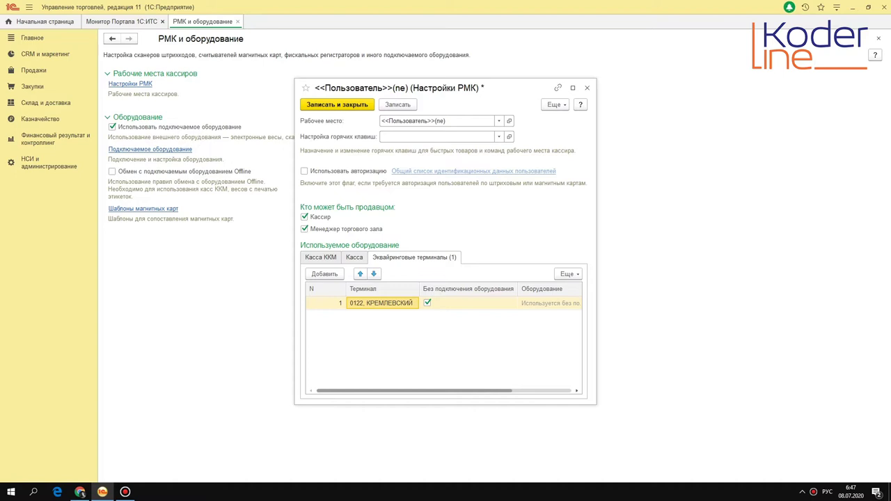
# Step: Mark terminal 0122 as used without connected equipment, review Касса ККМ, and save the RMK settings
pyautogui.click(440, 303)
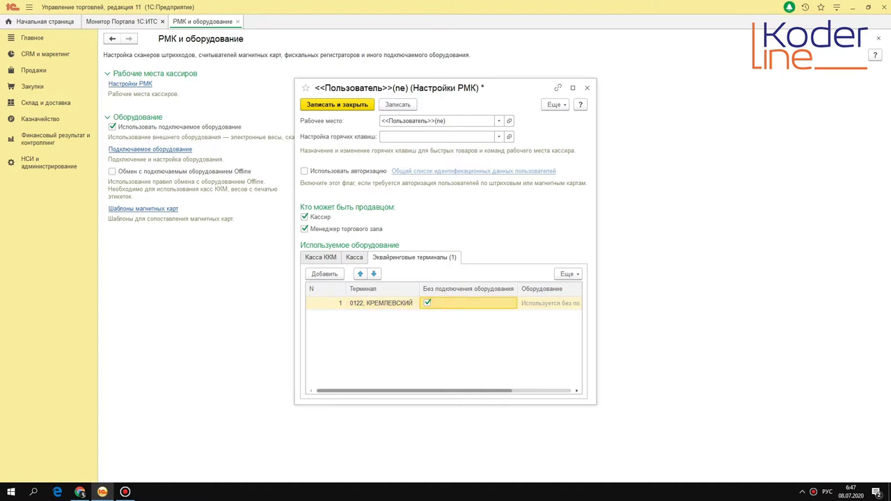
pyautogui.click(324, 257)
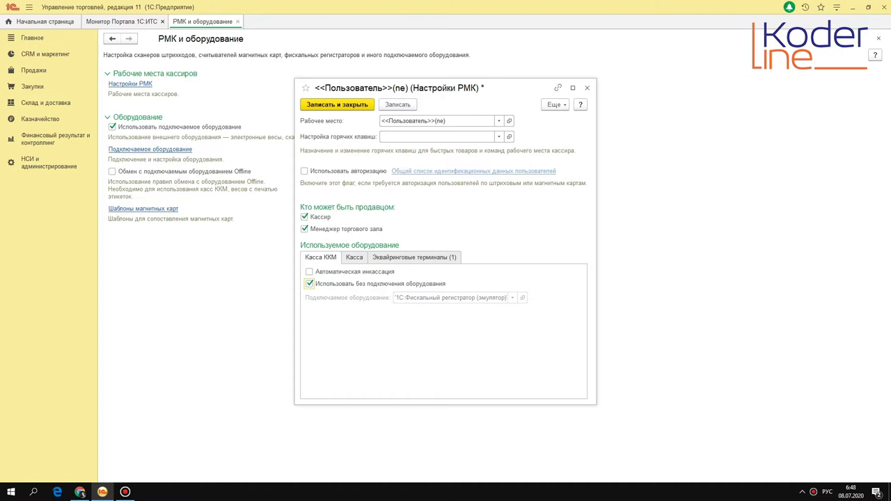
pyautogui.click(398, 104)
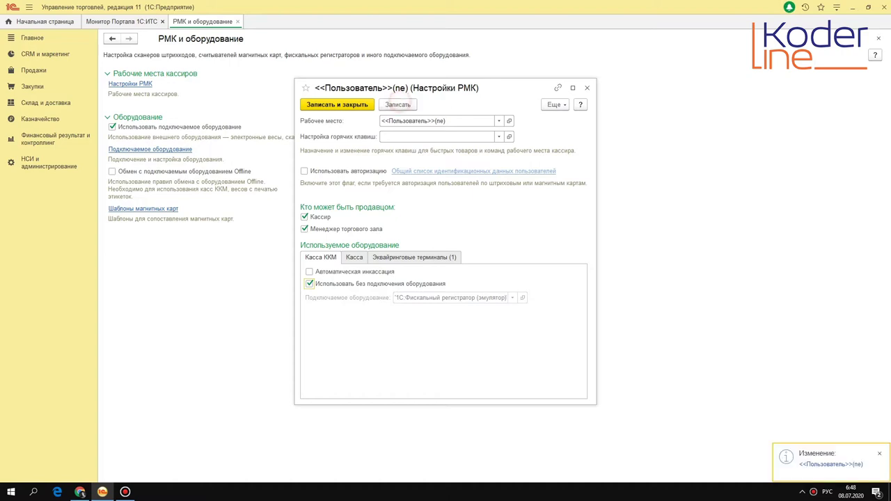
pyautogui.click(353, 105)
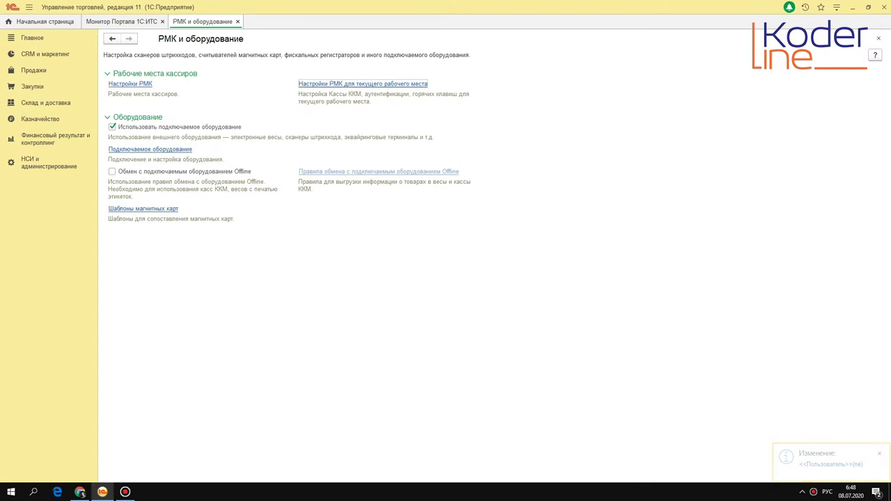
# Step: Open the cashier workplace from Продажи and pick the BOSCH GDS 18 V-LI HT wrench via search
pyautogui.click(34, 70)
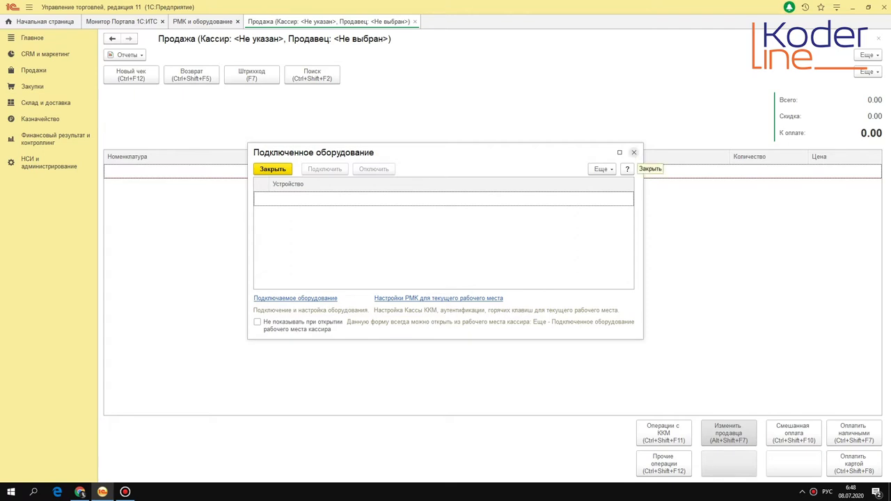
pyautogui.click(634, 151)
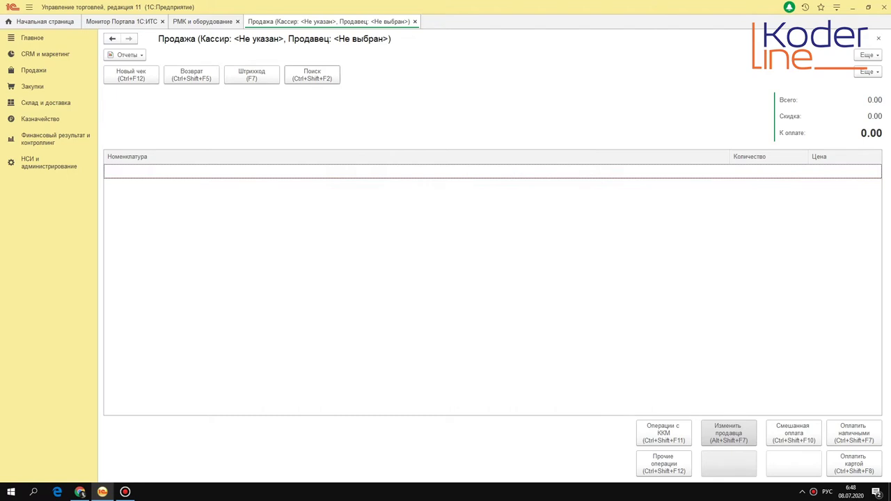
pyautogui.click(325, 76)
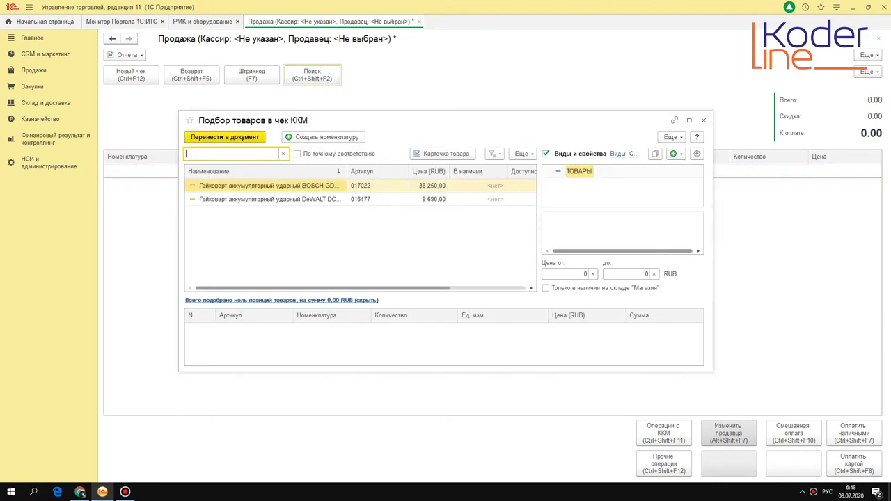
pyautogui.doubleClick(258, 186)
# Step: Add one BOSCH wrench at 38 250 to the receipt and assign the user as its seller
pyautogui.click(487, 274)
pyautogui.click(237, 135)
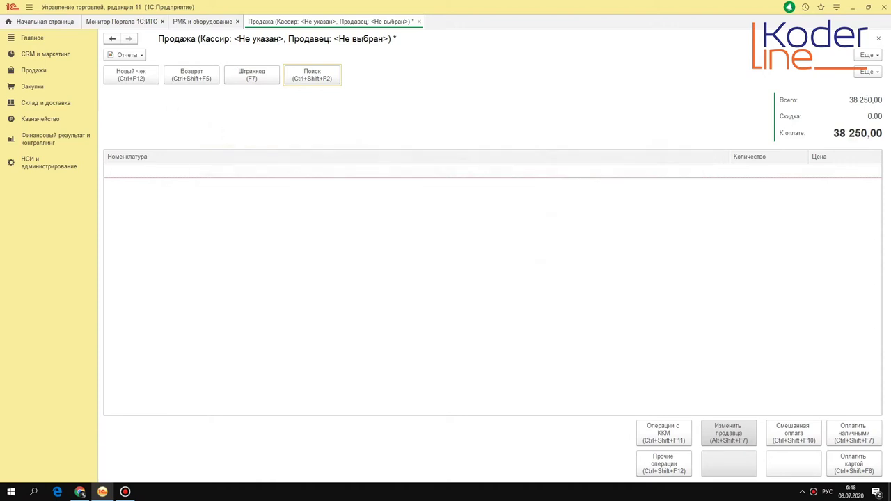
pyautogui.click(400, 97)
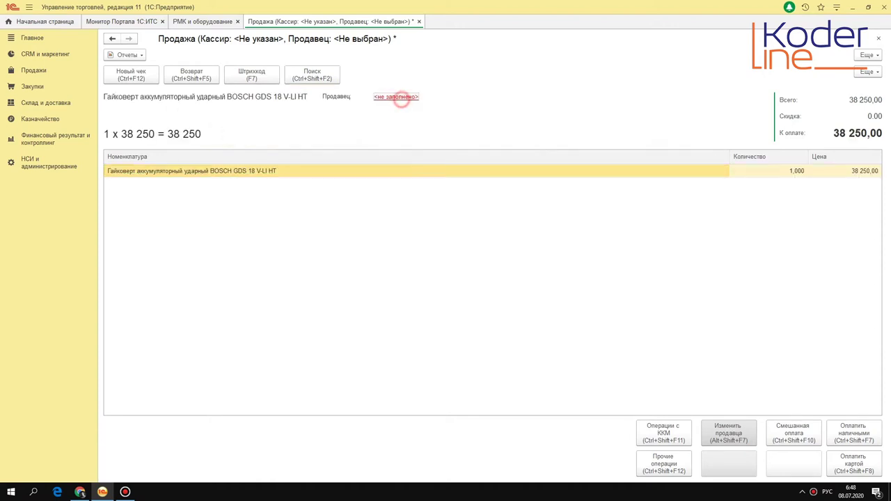
pyautogui.doubleClick(388, 183)
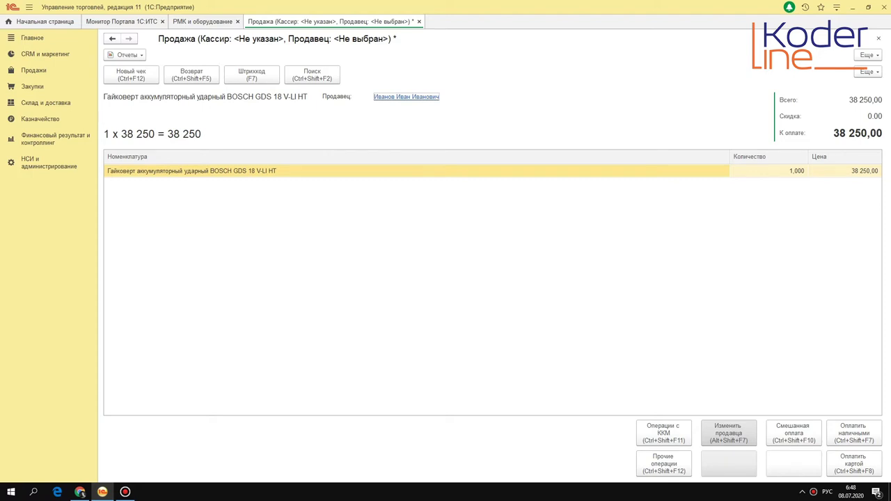
# Step: Set the receipt's current seller from the user list and start paying 38 250,00 by card
pyautogui.click(736, 432)
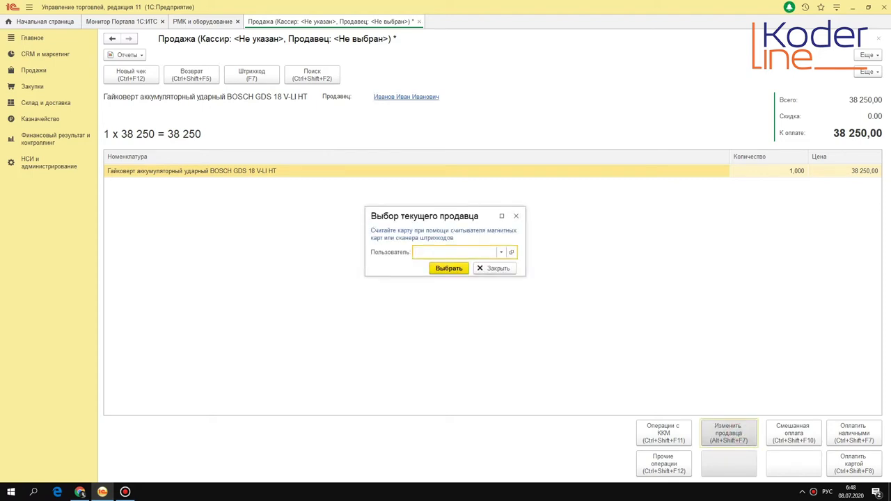
pyautogui.press('F4')
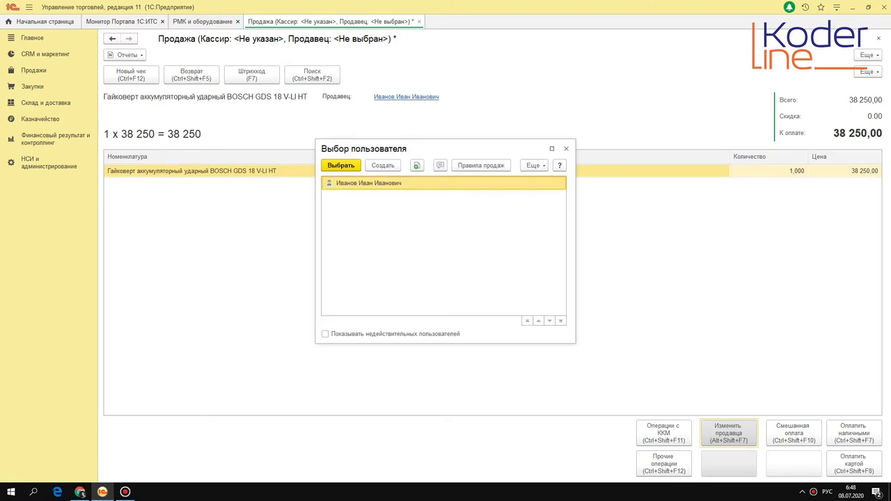
pyautogui.doubleClick(429, 185)
pyautogui.click(456, 271)
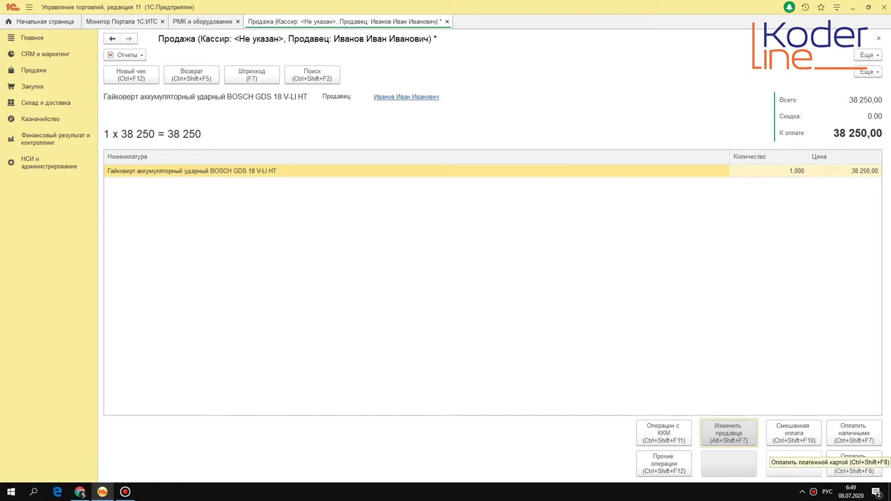
pyautogui.click(851, 462)
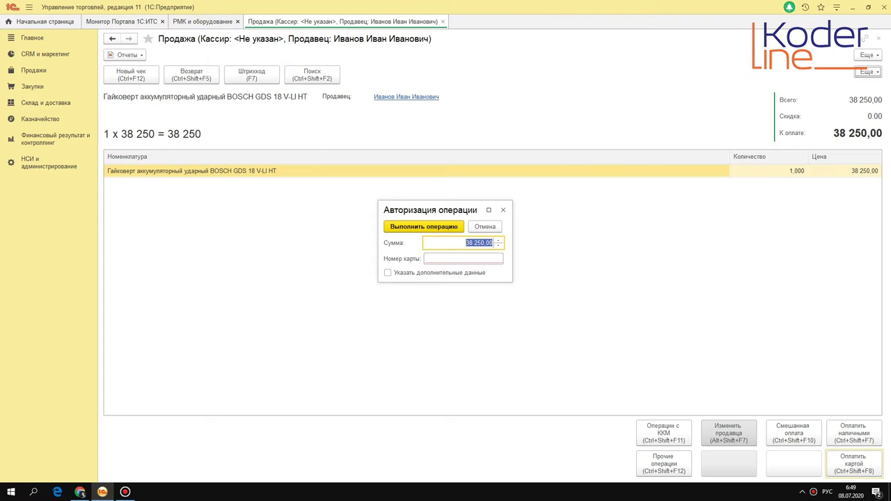
# Step: Enter the card number and run the 38 250 acquiring payment without additional data
pyautogui.click(460, 258)
pyautogui.write('1111 1111 1111 1111 1111')
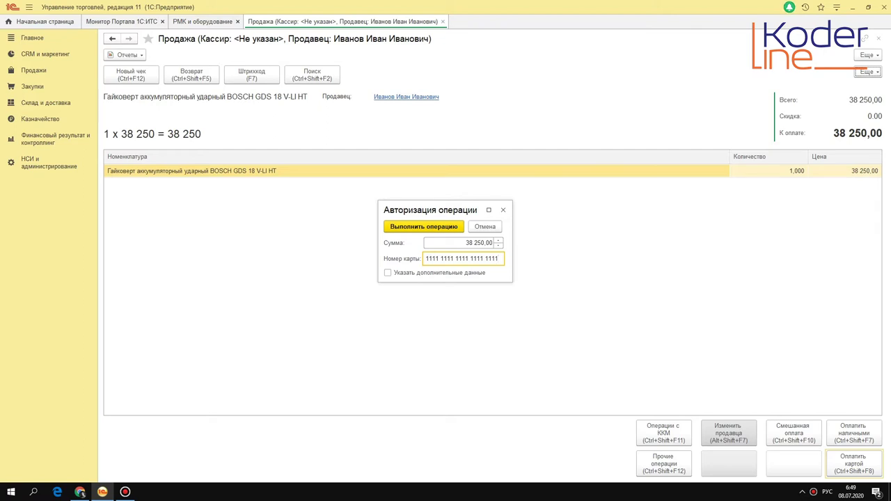
pyautogui.click(418, 273)
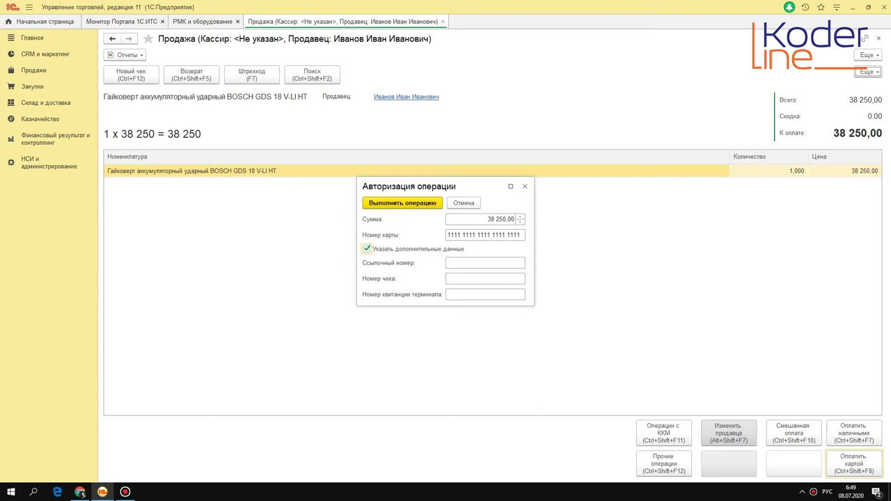
pyautogui.click(408, 249)
pyautogui.click(407, 225)
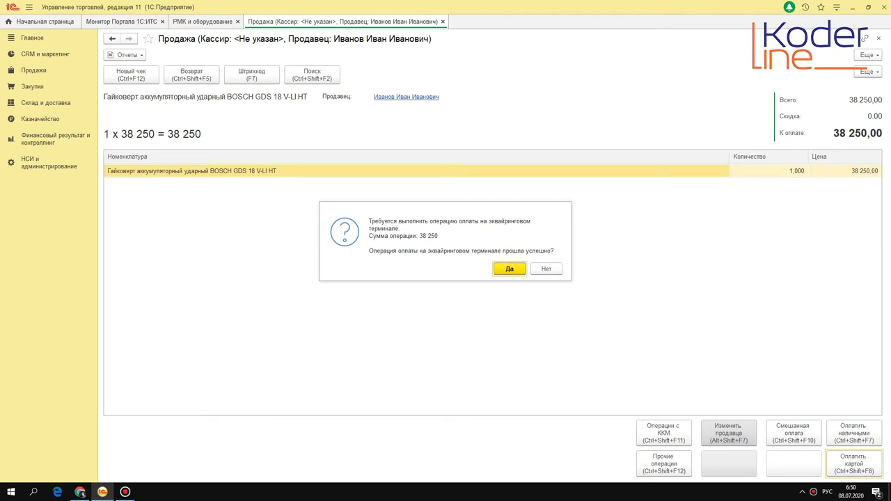
# Step: Confirm the terminal payment, punch the receipt with 0.00 change, and return to Продажи
pyautogui.press('Return')
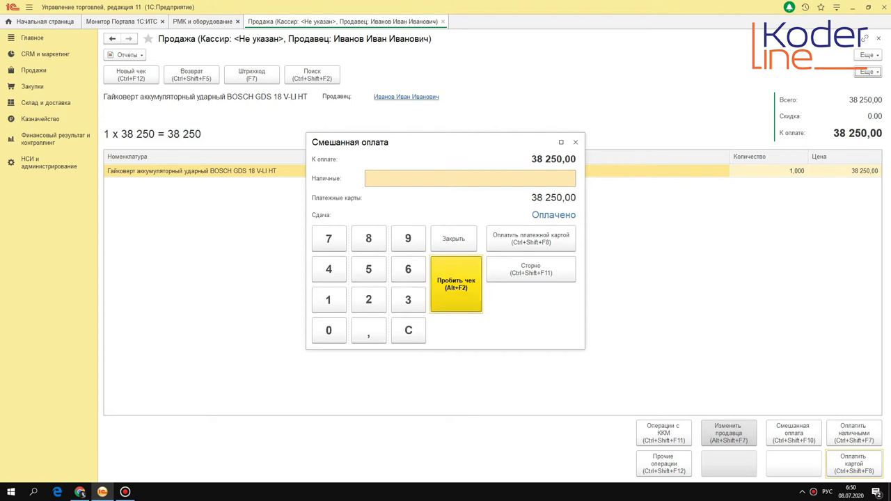
pyautogui.click(457, 273)
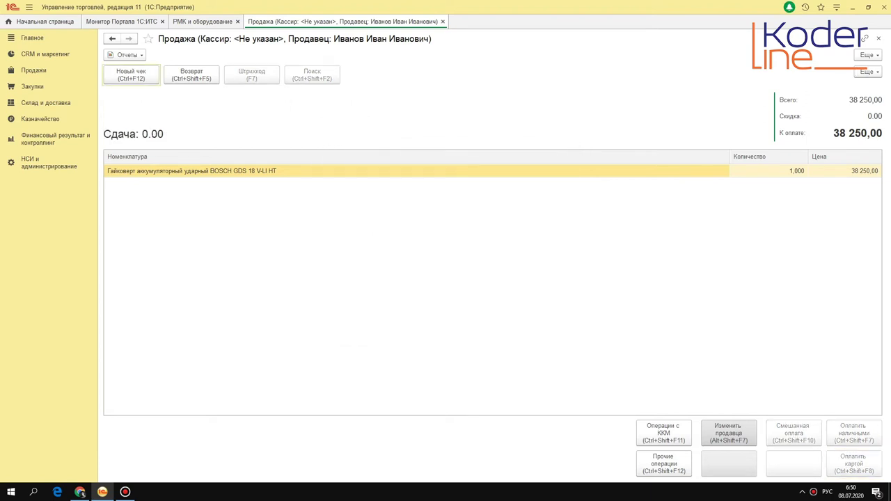
pyautogui.click(443, 22)
pyautogui.click(42, 71)
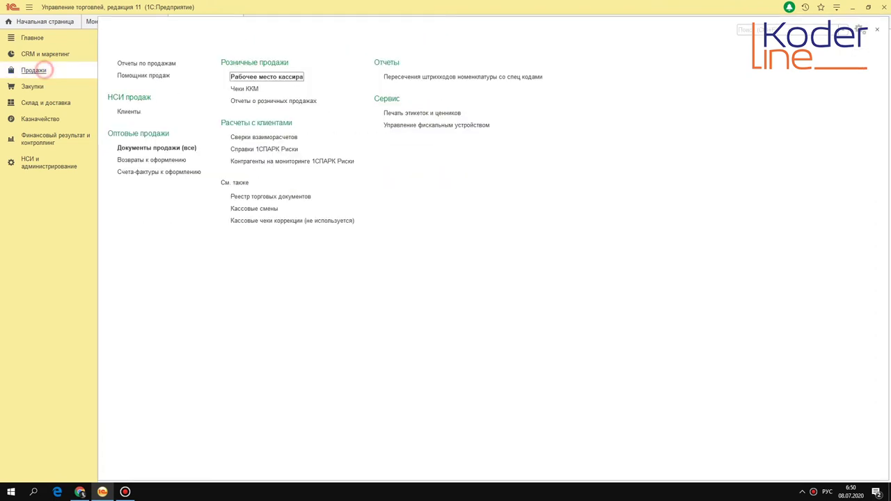
# Step: In the Чеки ККМ list, select the punched 38 250,00 receipt and close the cash shift
pyautogui.click(245, 89)
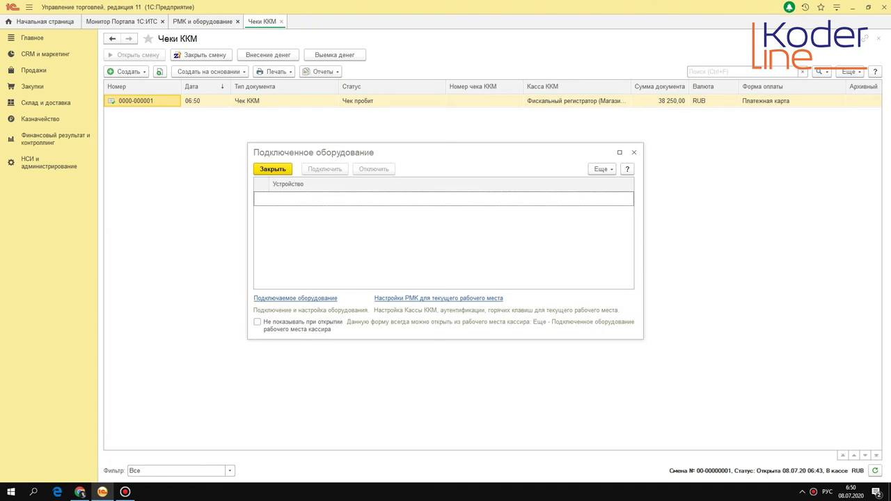
pyautogui.press('Escape')
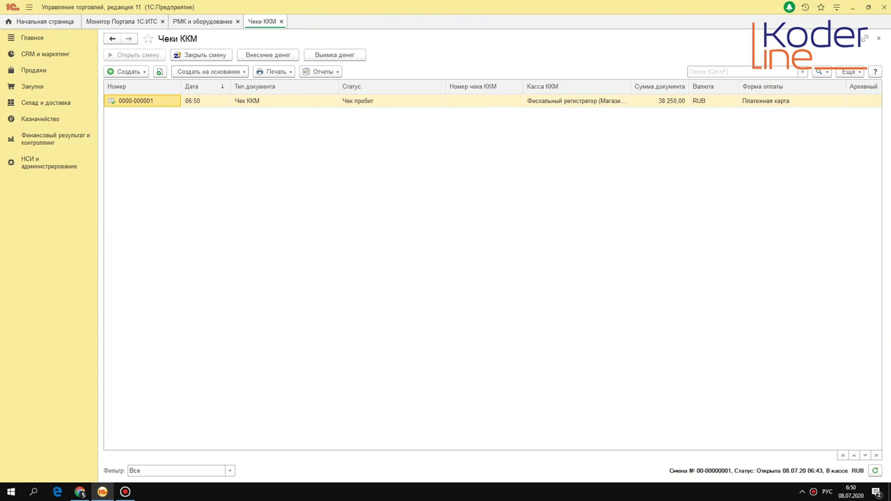
pyautogui.click(211, 100)
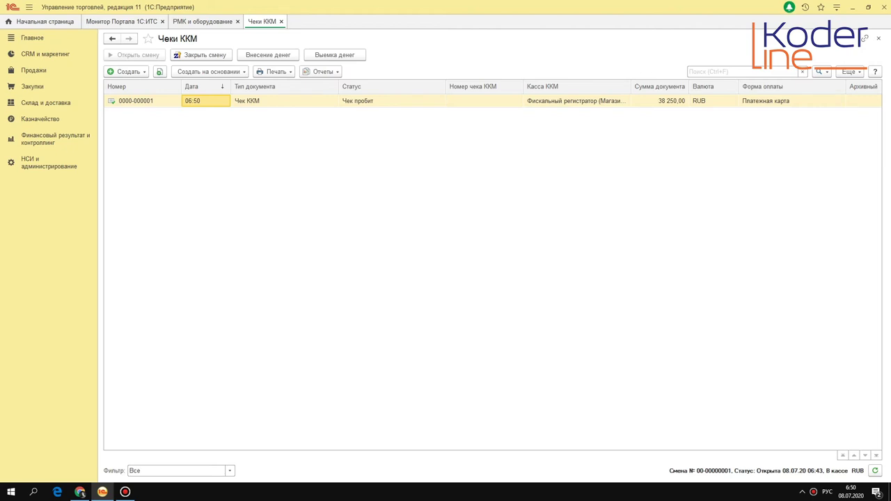
pyautogui.click(217, 55)
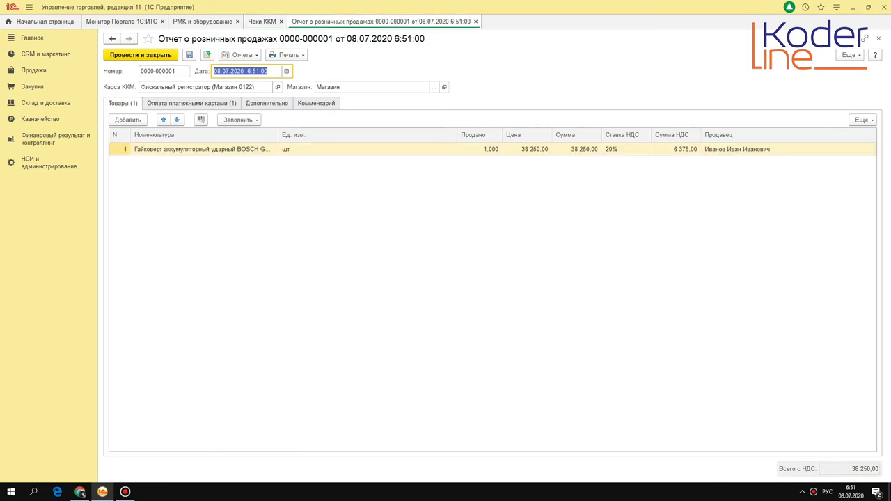
# Step: Review the retail sales report's goods row and card payment row, including the card number
pyautogui.click(202, 149)
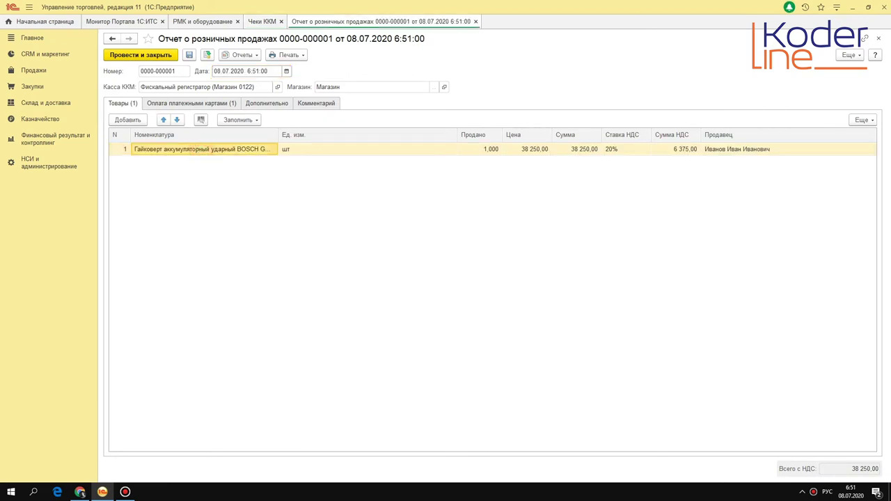
pyautogui.click(192, 103)
pyautogui.click(173, 149)
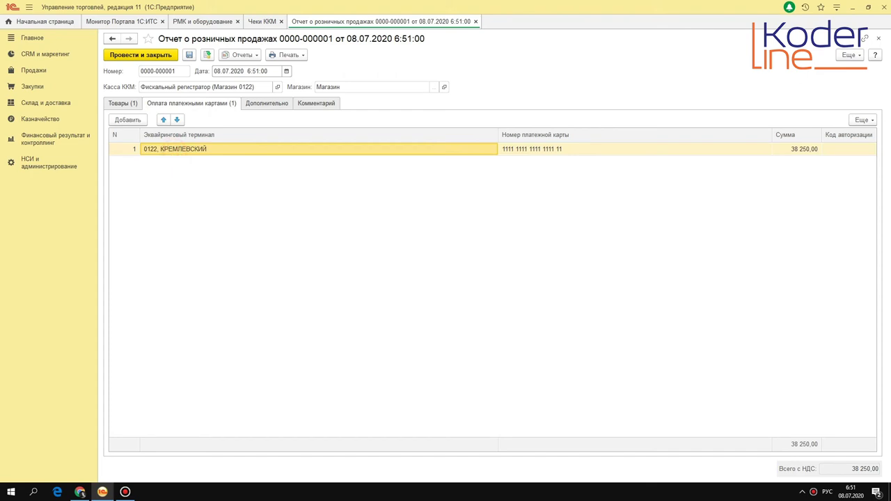
pyautogui.click(122, 103)
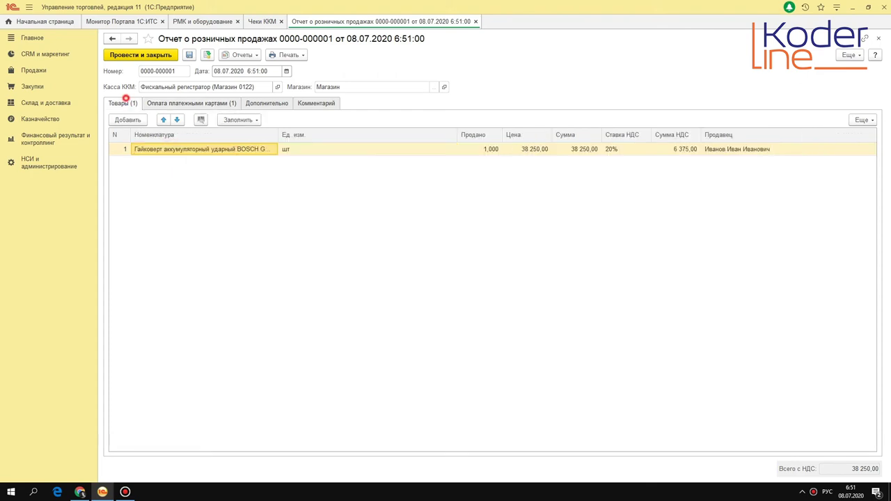
pyautogui.click(192, 103)
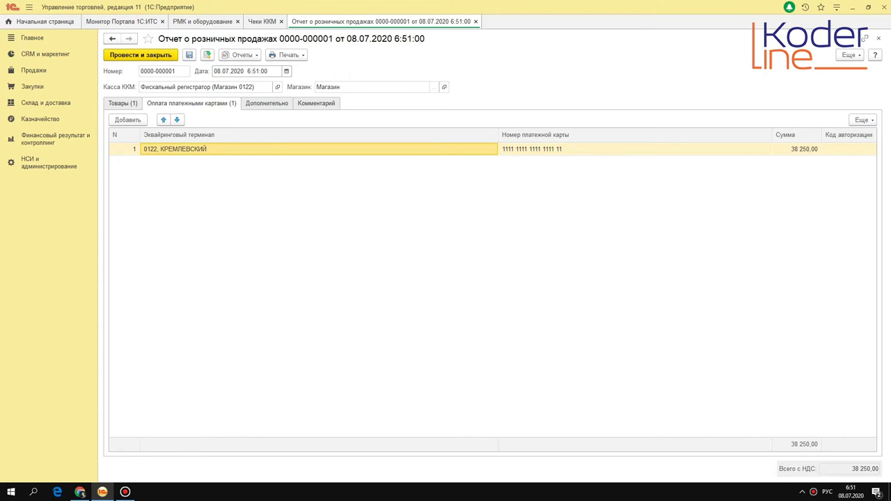
pyautogui.click(560, 152)
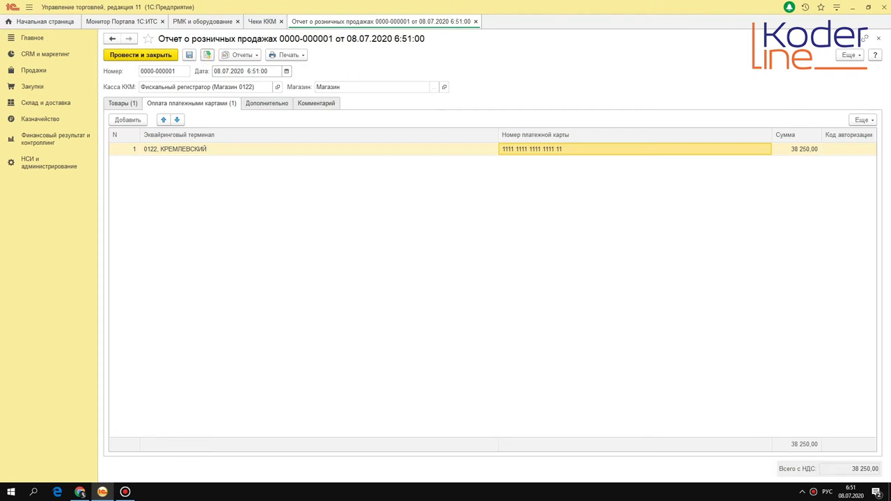
# Step: Check the department choices on the Дополнительно tab without changing the department
pyautogui.click(269, 103)
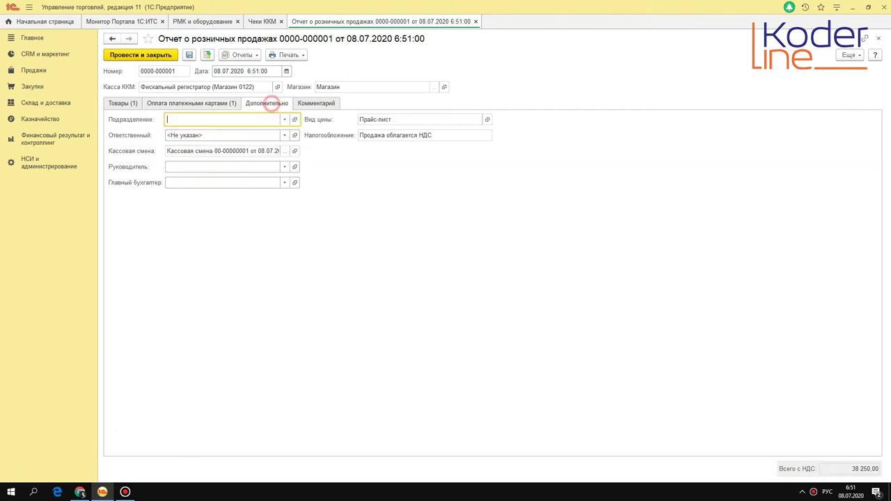
pyautogui.click(285, 119)
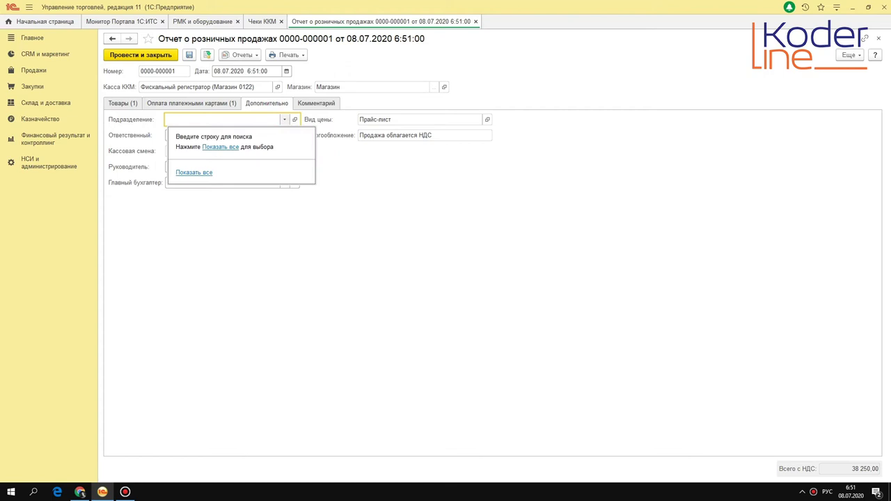
pyautogui.click(193, 172)
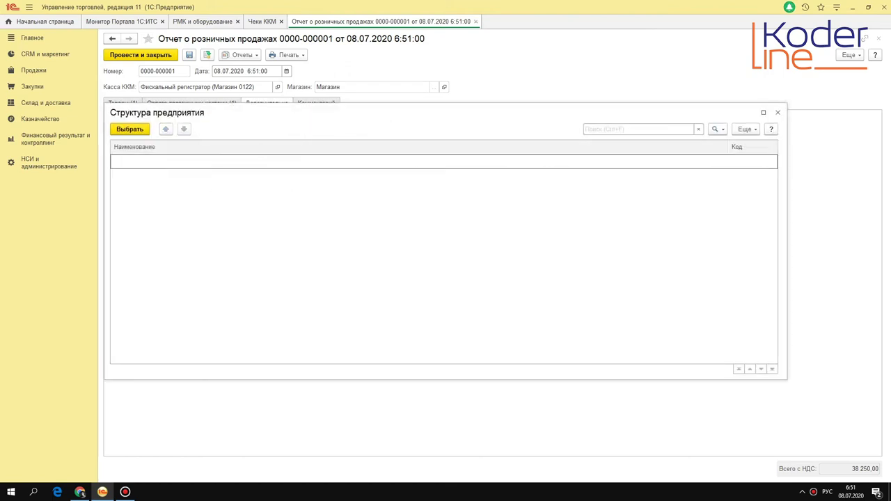
pyautogui.click(778, 112)
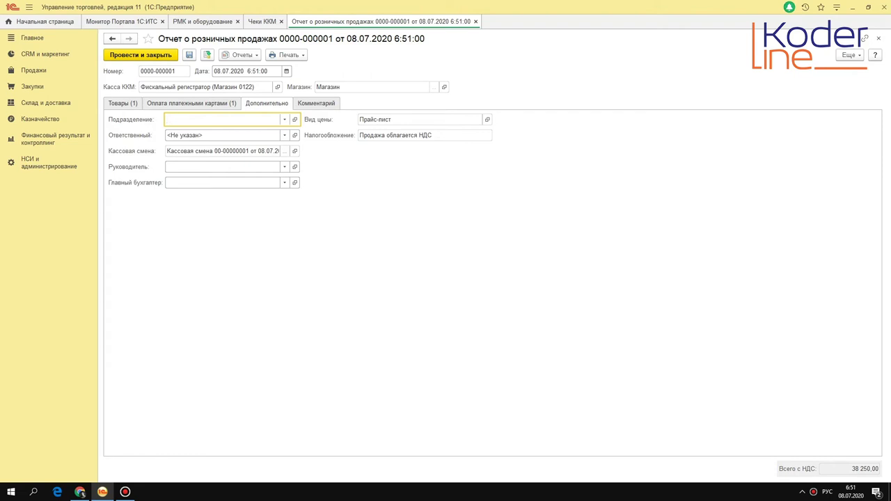
# Step: Revisit the card payment and goods tabs, then return to the Чеки ККМ receipts list
pyautogui.click(200, 103)
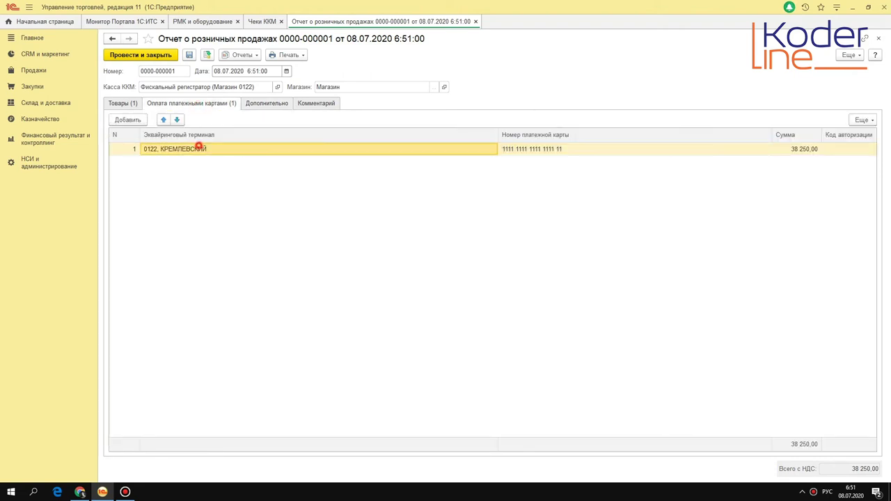
pyautogui.click(122, 103)
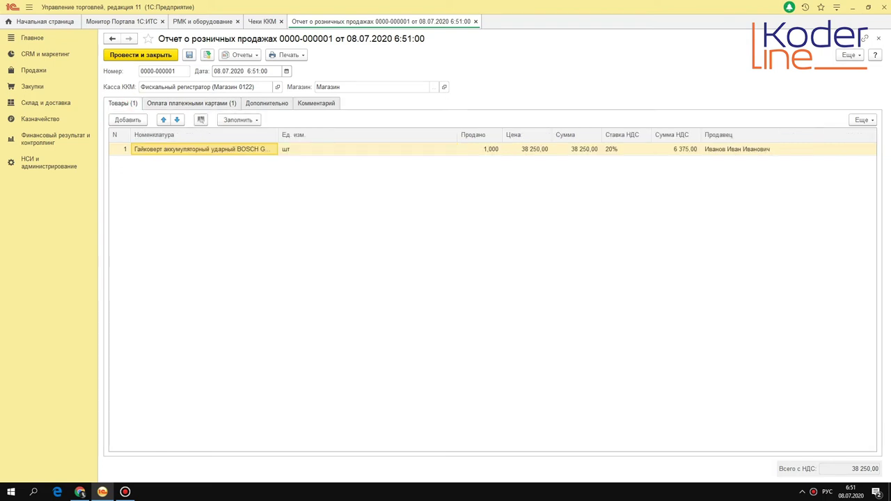
pyautogui.click(262, 21)
pyautogui.click(364, 21)
pyautogui.click(263, 23)
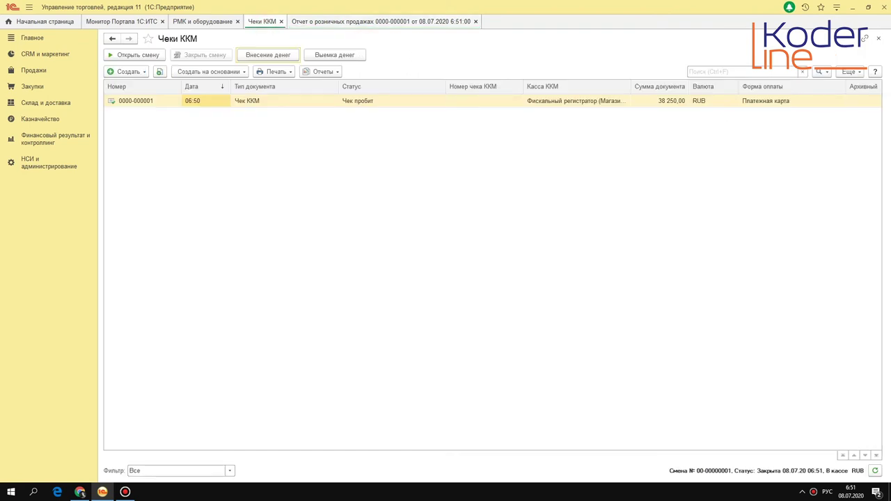
# Step: Close the retail sales report and open Ведомость по денежным средствам from Казначейство for 01.07.2020–31.07.2020
pyautogui.click(416, 21)
pyautogui.click(476, 21)
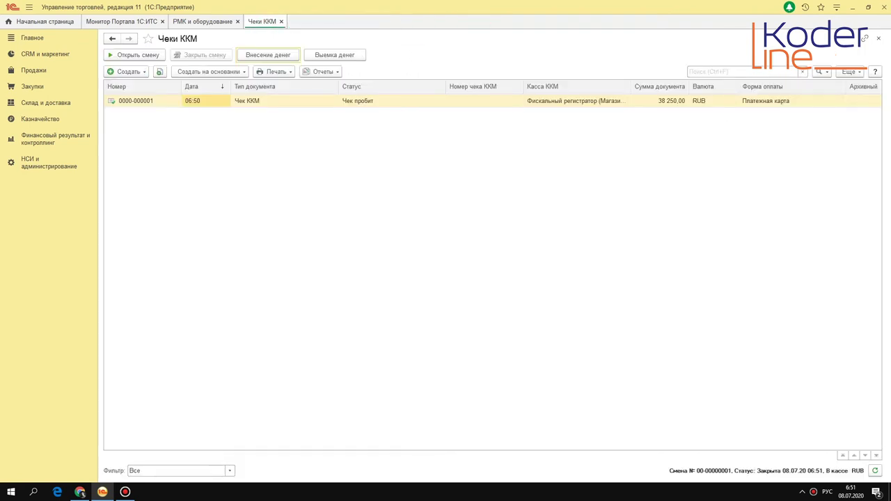
pyautogui.click(40, 119)
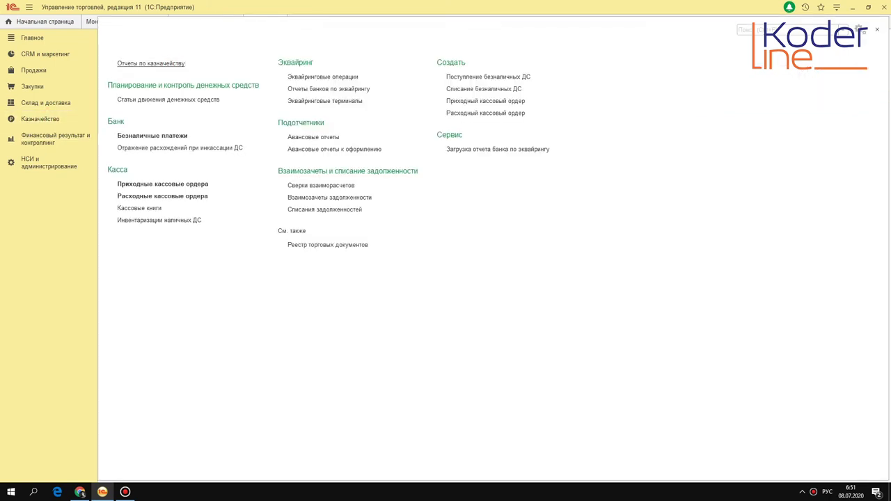
pyautogui.click(150, 63)
pyautogui.click(52, 119)
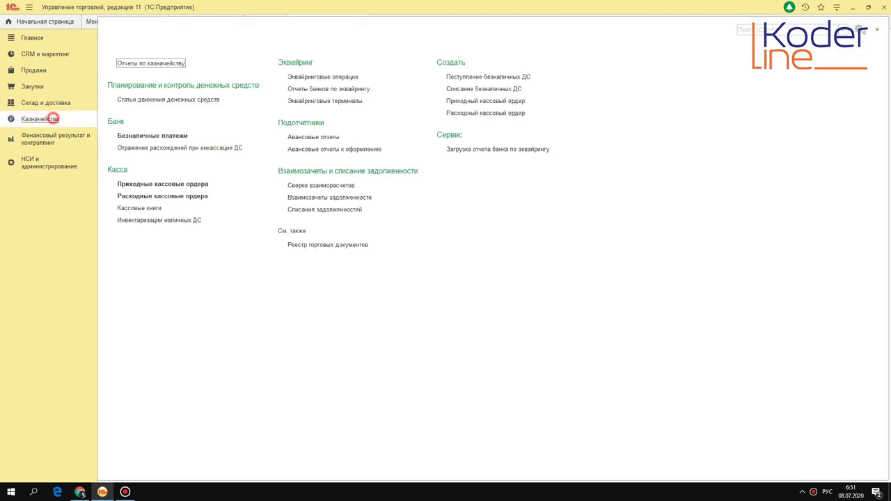
pyautogui.click(155, 63)
pyautogui.click(176, 80)
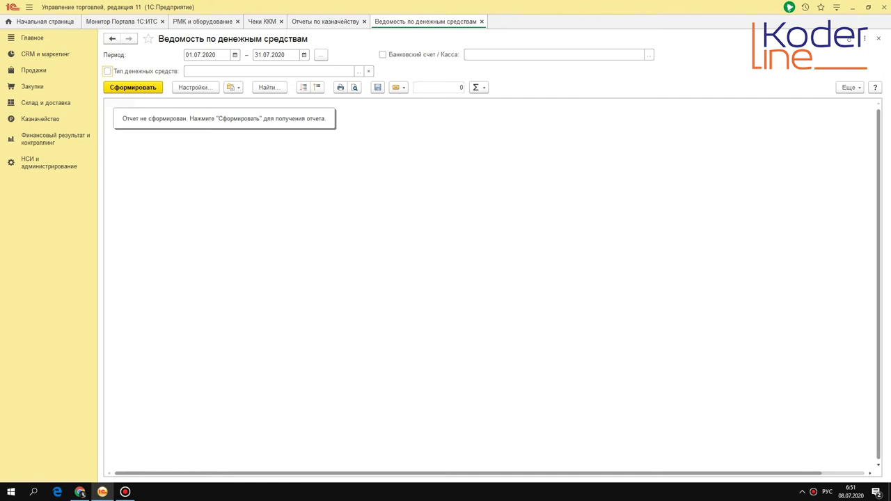
# Step: Generate the cash statement and locate 38 250,00 in transit from БАНК КРЕМЛЕВСКИЙ ООО
pyautogui.click(140, 92)
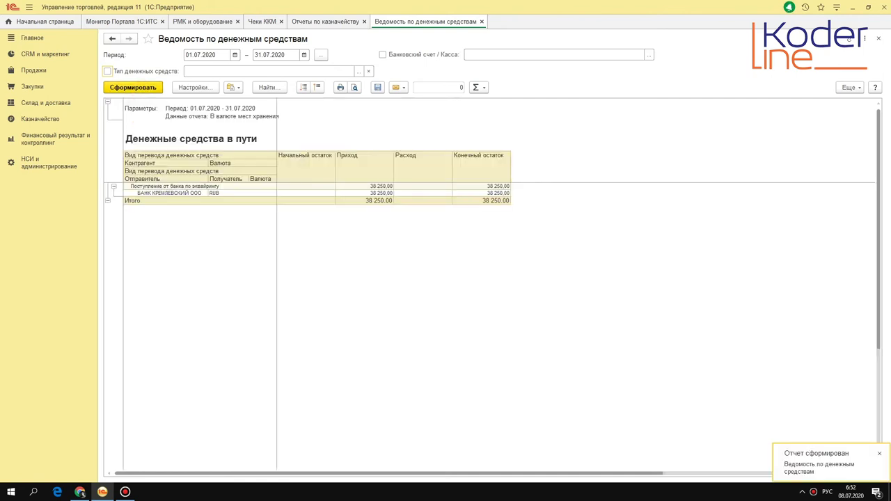
pyautogui.click(169, 193)
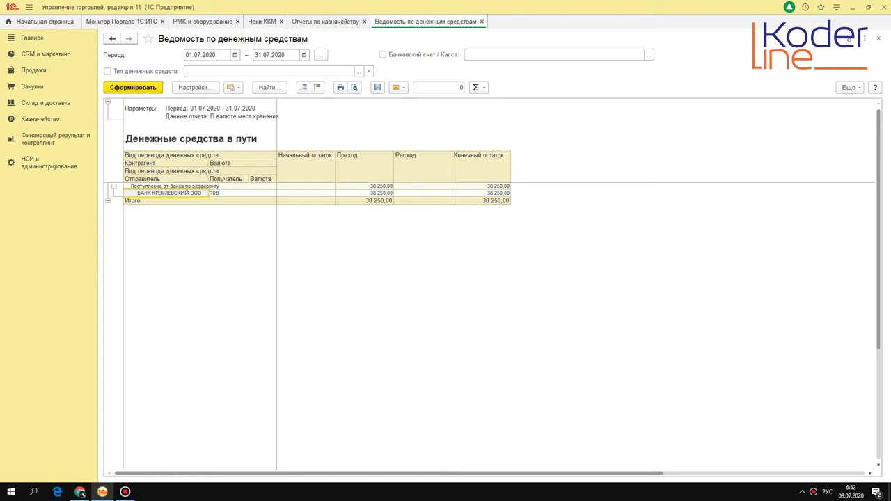
pyautogui.click(38, 69)
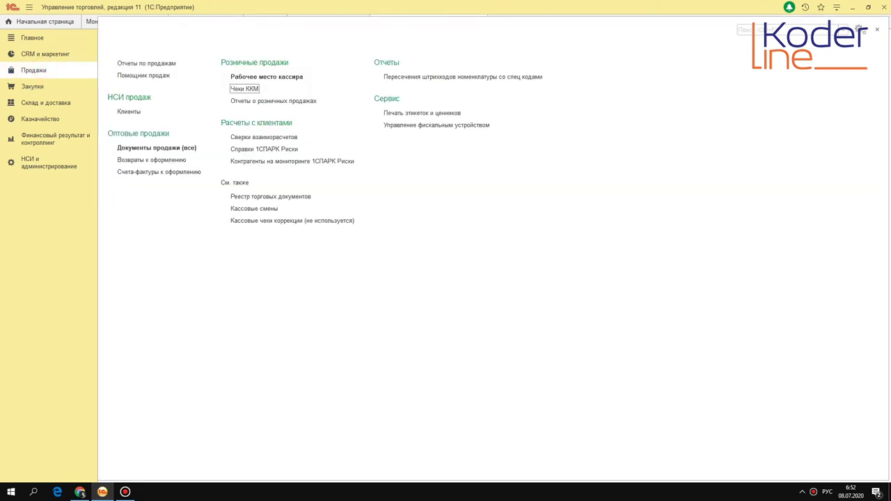
pyautogui.click(181, 147)
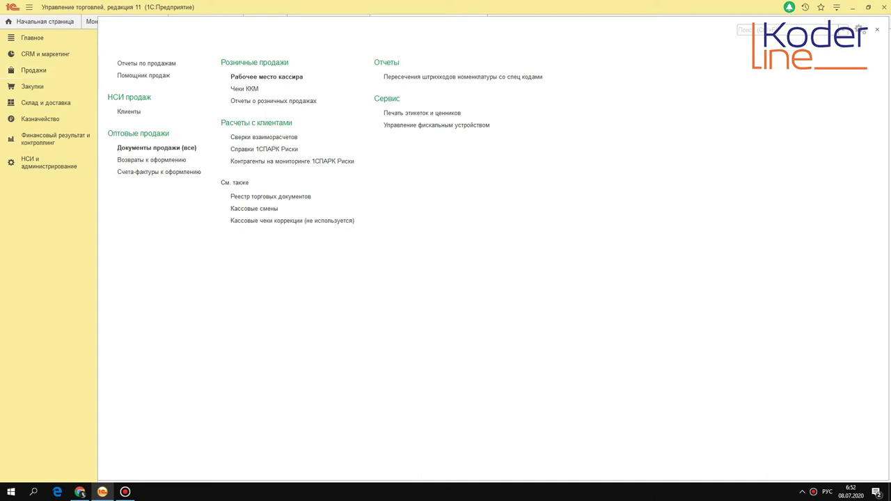
pyautogui.click(296, 115)
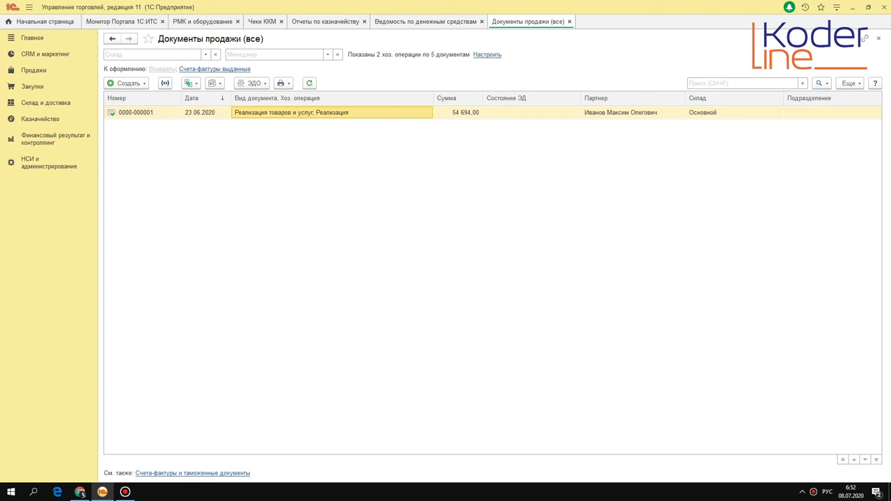
pyautogui.click(479, 116)
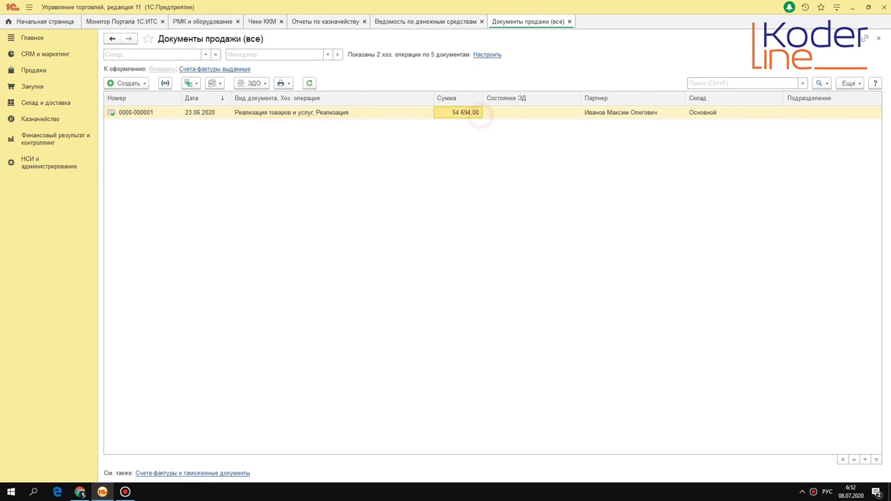
pyautogui.click(341, 113)
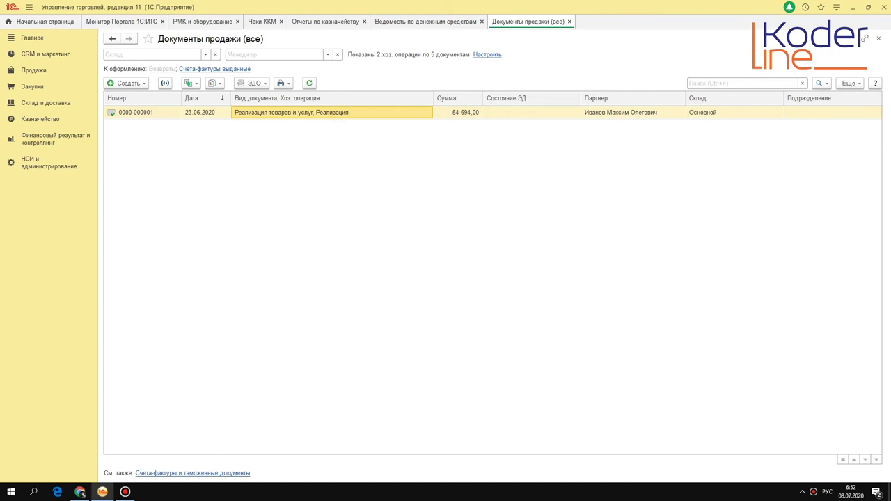
pyautogui.press('Return')
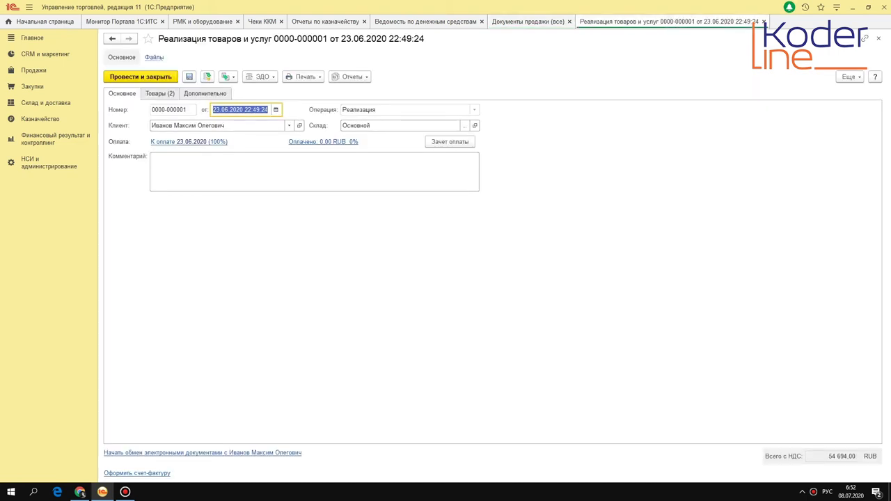
pyautogui.click(160, 93)
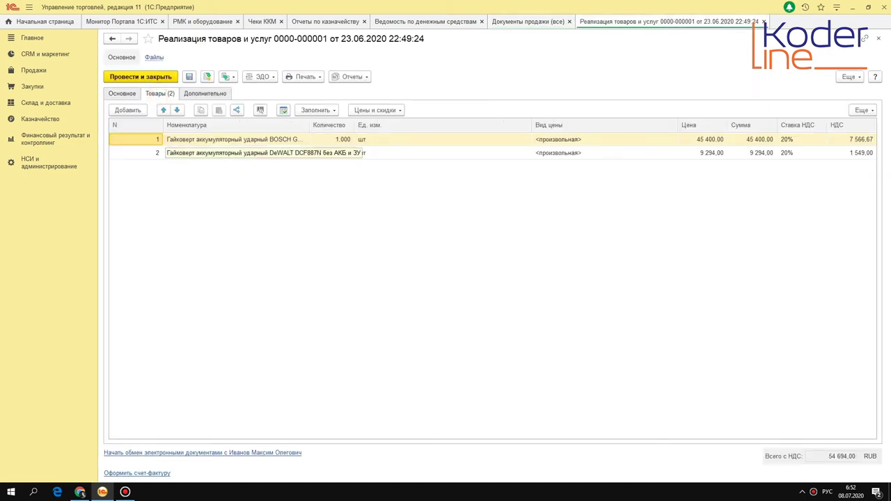
pyautogui.press('Escape')
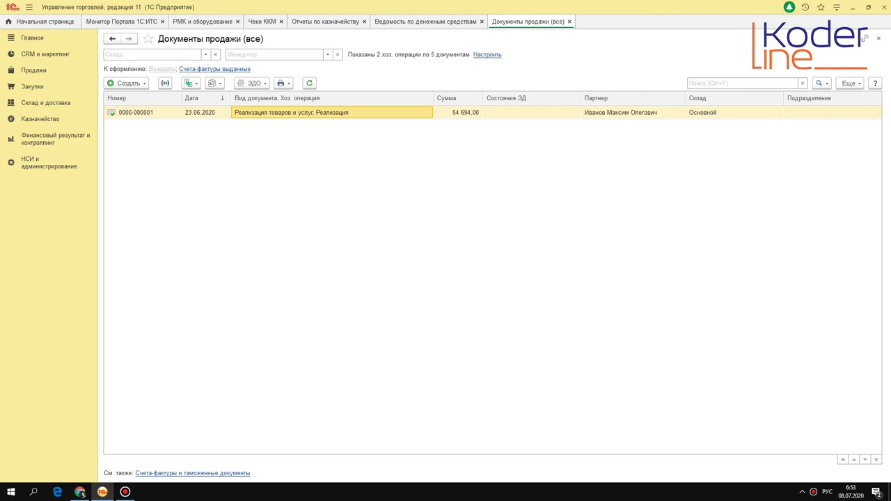
pyautogui.click(190, 83)
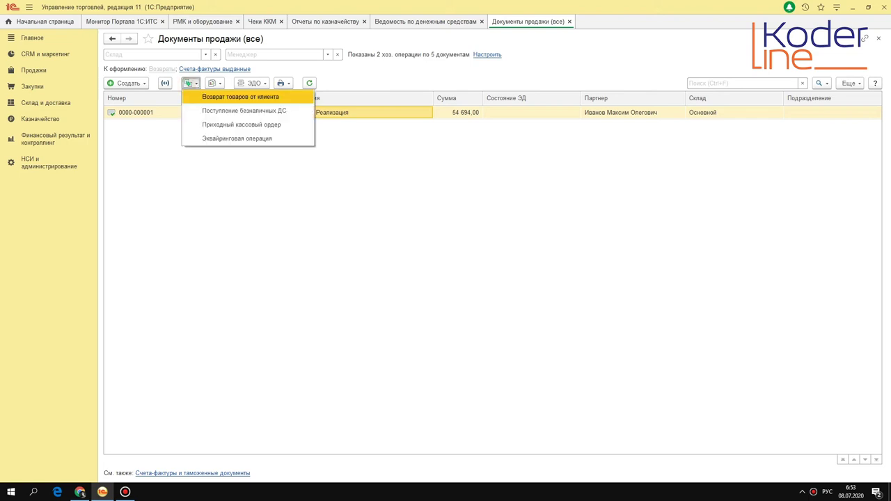
pyautogui.click(185, 169)
pyautogui.click(190, 83)
pyautogui.click(360, 206)
pyautogui.click(190, 83)
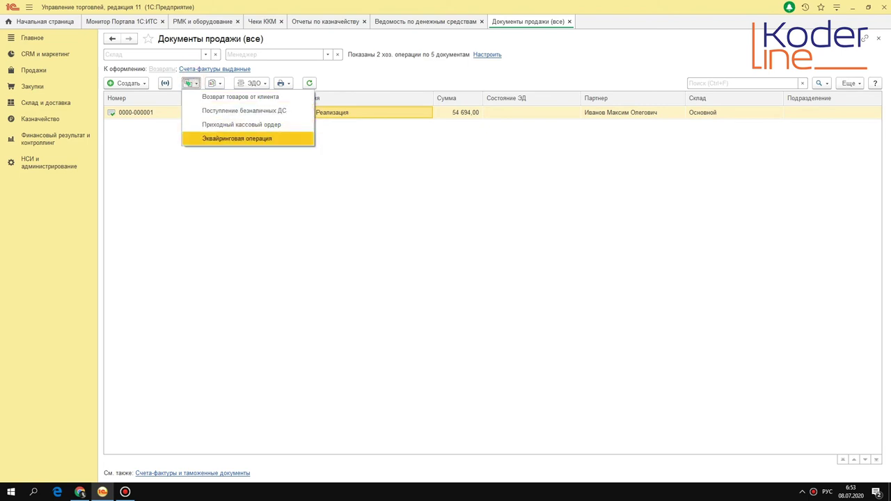
pyautogui.click(247, 195)
pyautogui.doubleClick(294, 113)
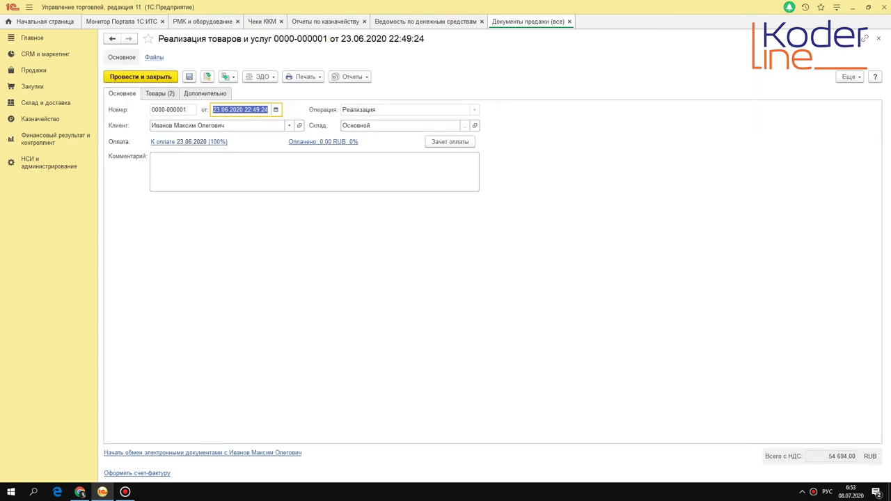
pyautogui.click(225, 76)
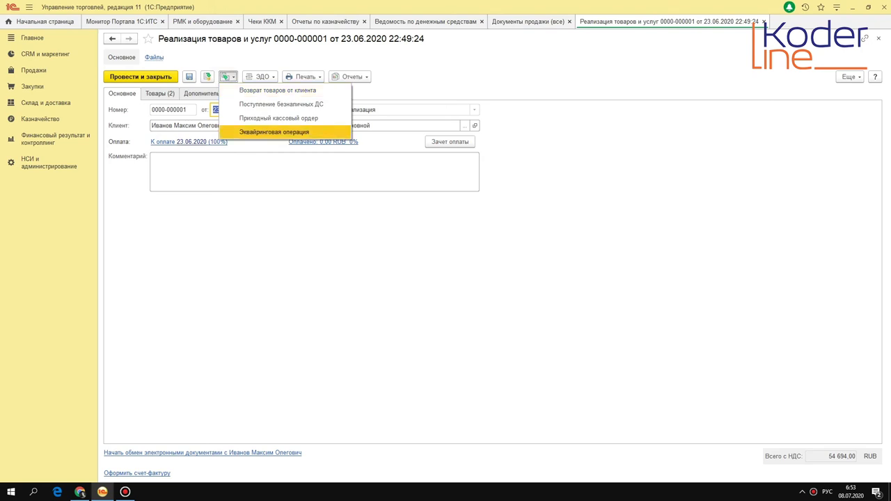
pyautogui.press('Escape')
pyautogui.press('Escape')
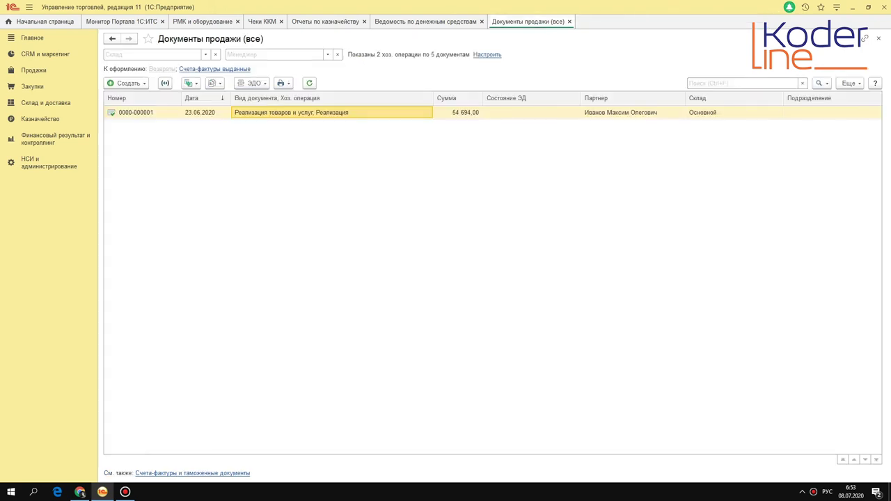
# Step: Create an acquiring operation from the sale and enter the payment card number
pyautogui.click(191, 83)
pyautogui.click(249, 137)
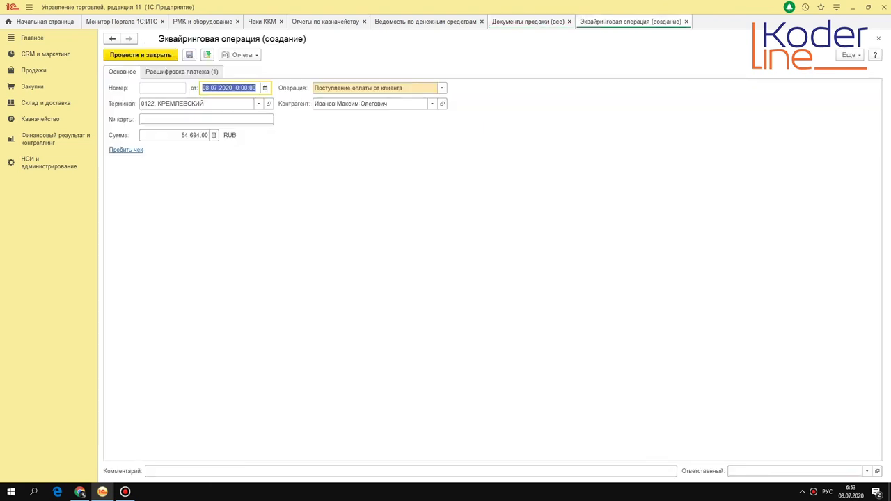
pyautogui.click(219, 120)
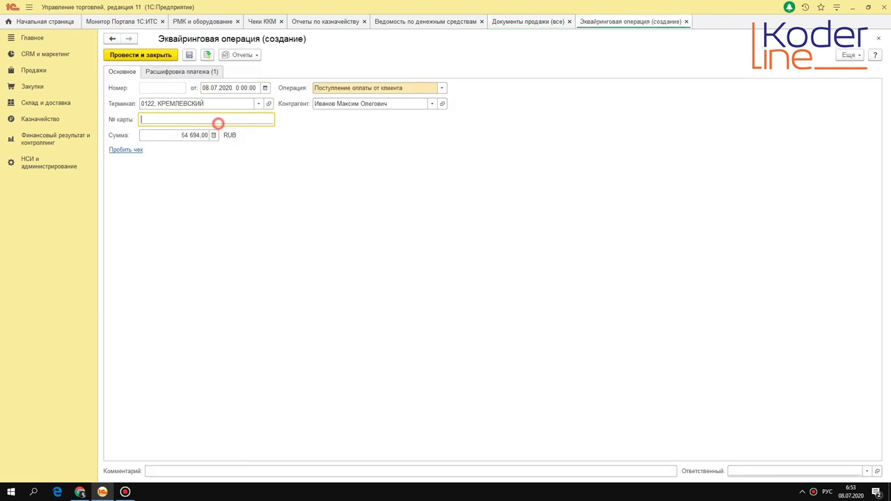
pyautogui.write('222222222222222222222')
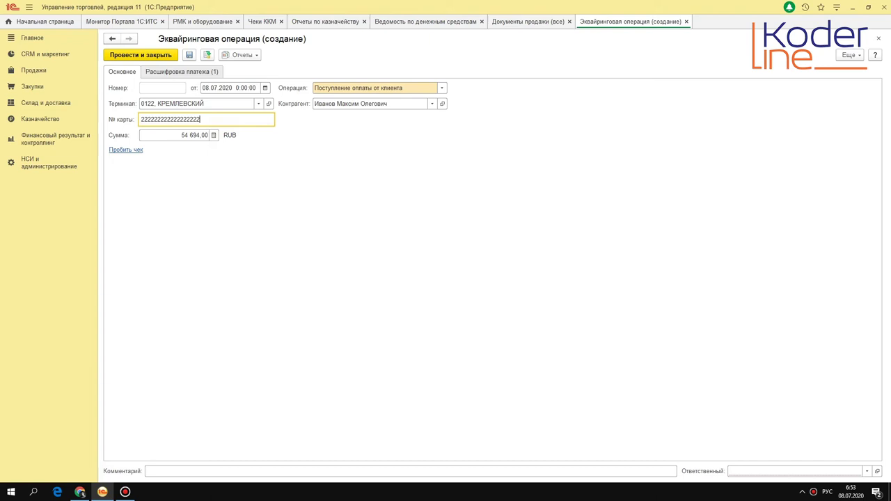
pyautogui.click(185, 135)
pyautogui.click(181, 72)
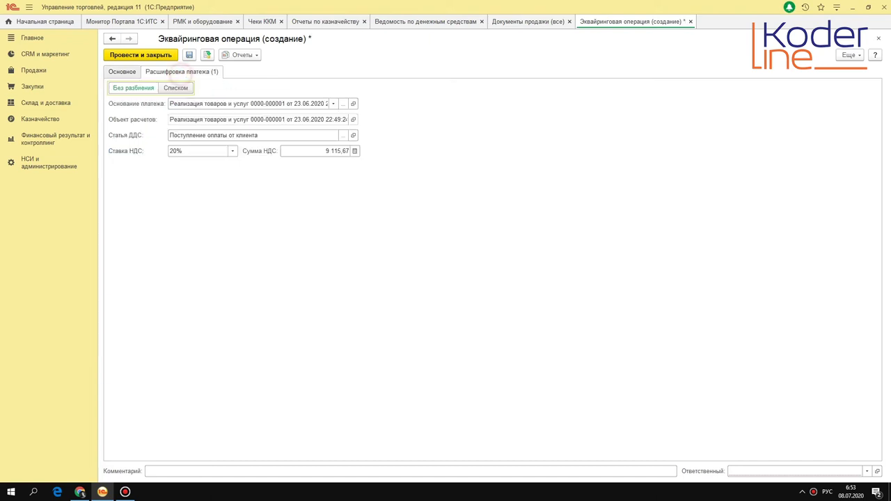
pyautogui.click(122, 71)
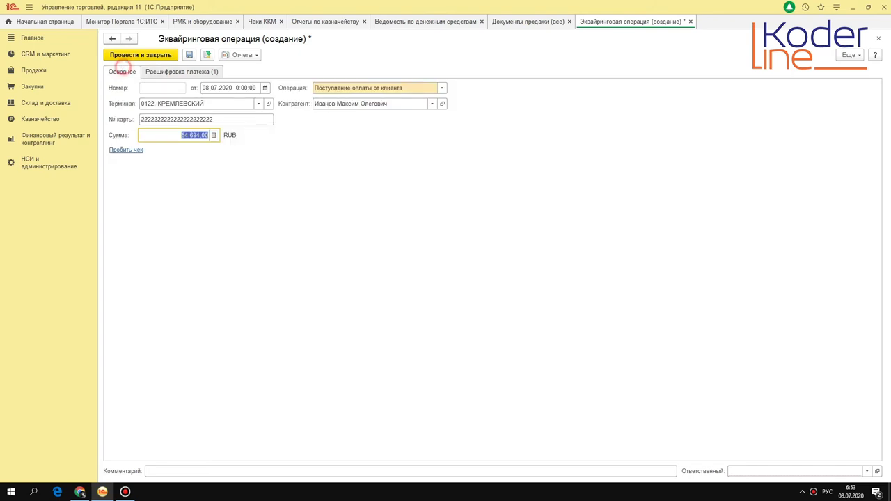
pyautogui.click(208, 55)
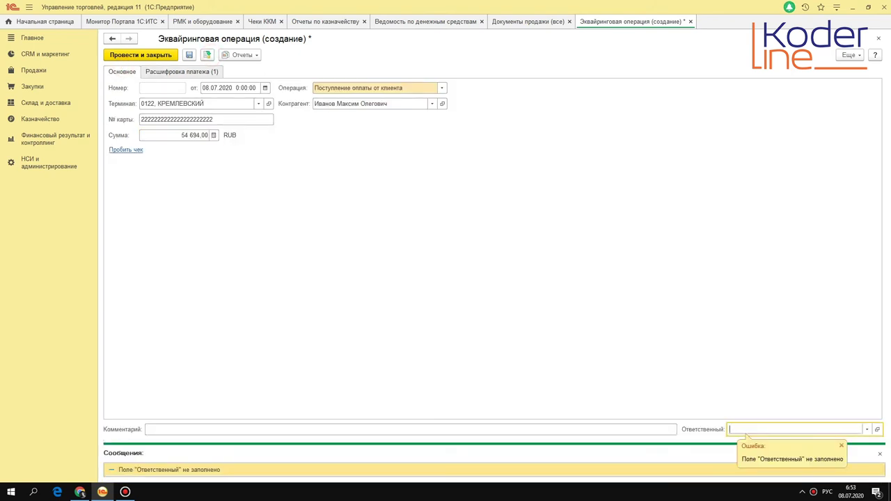
pyautogui.press('F4')
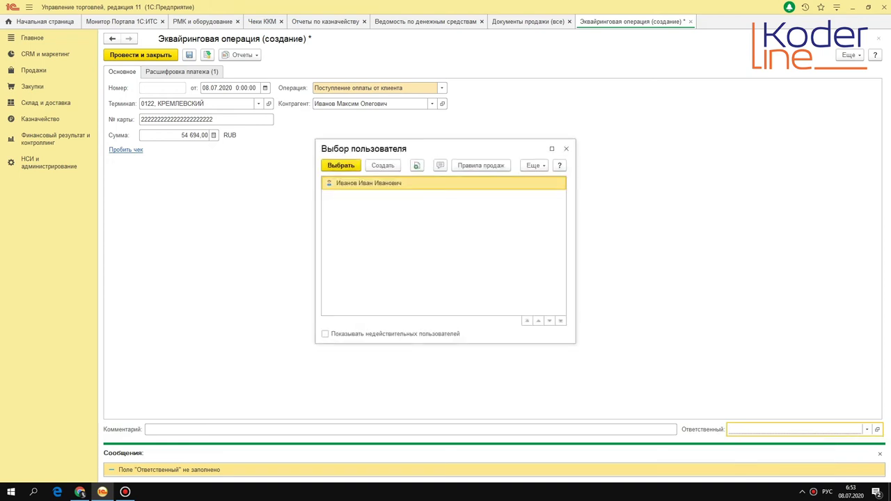
pyautogui.doubleClick(369, 183)
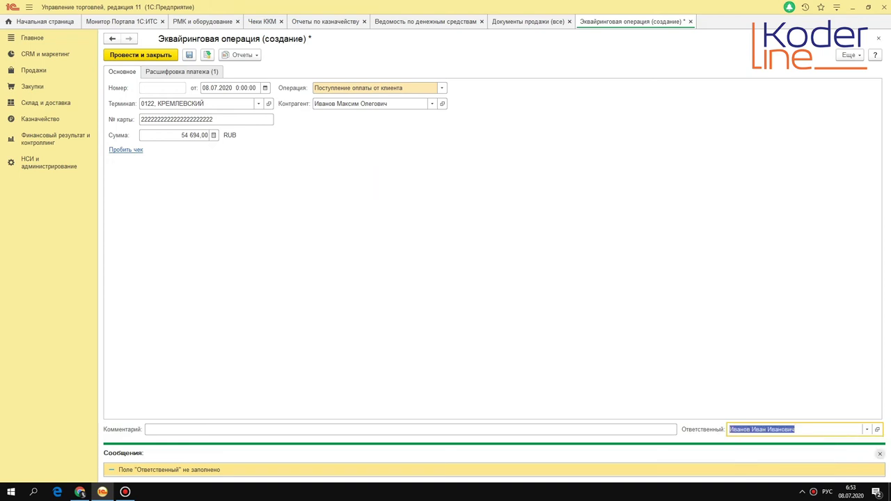
pyautogui.click(880, 453)
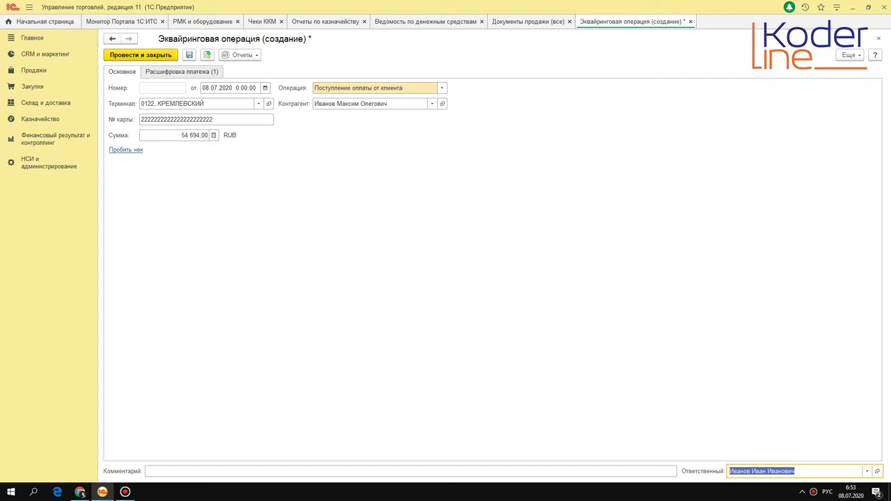
pyautogui.hotkey('ctrl', 's')
pyautogui.click(124, 150)
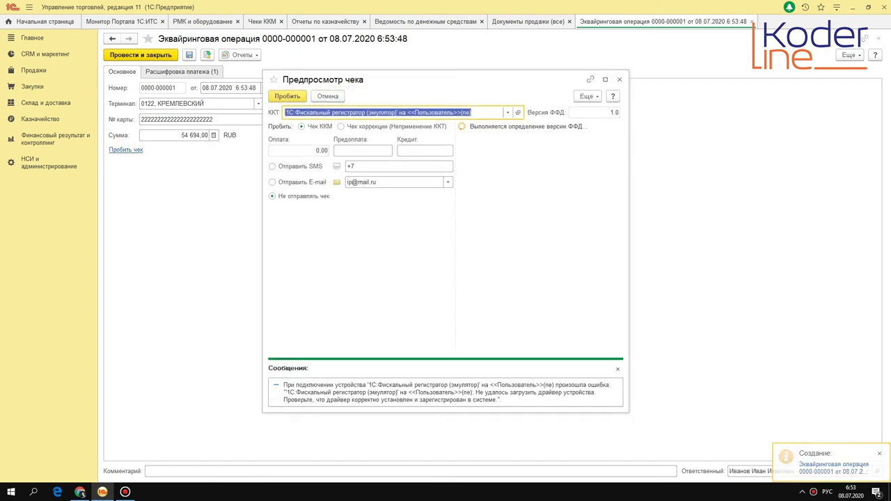
# Step: Dismiss the device error and confirm the 54 694,00 payment amount so the receipt fills in
pyautogui.click(618, 369)
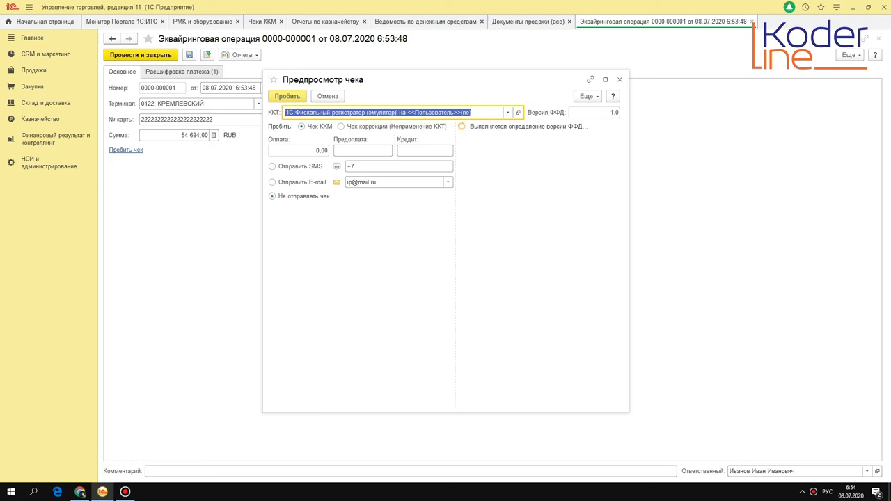
pyautogui.click(364, 149)
pyautogui.click(419, 149)
pyautogui.click(316, 150)
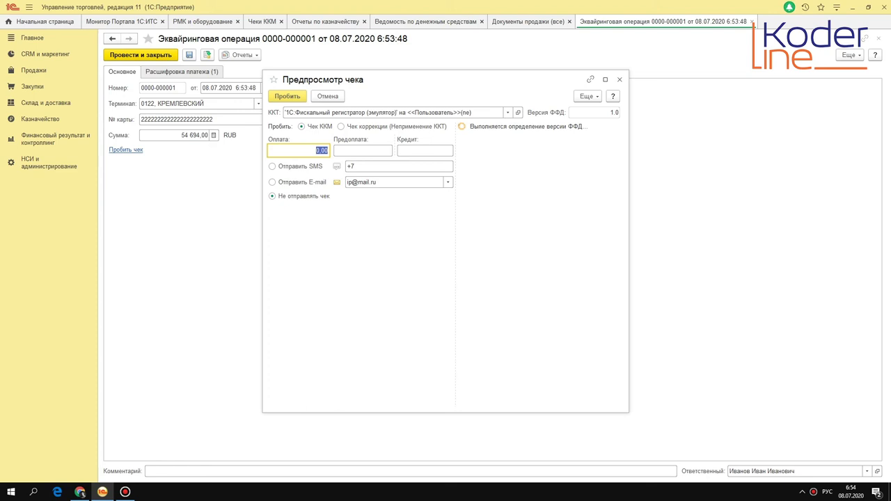
pyautogui.press('Tab')
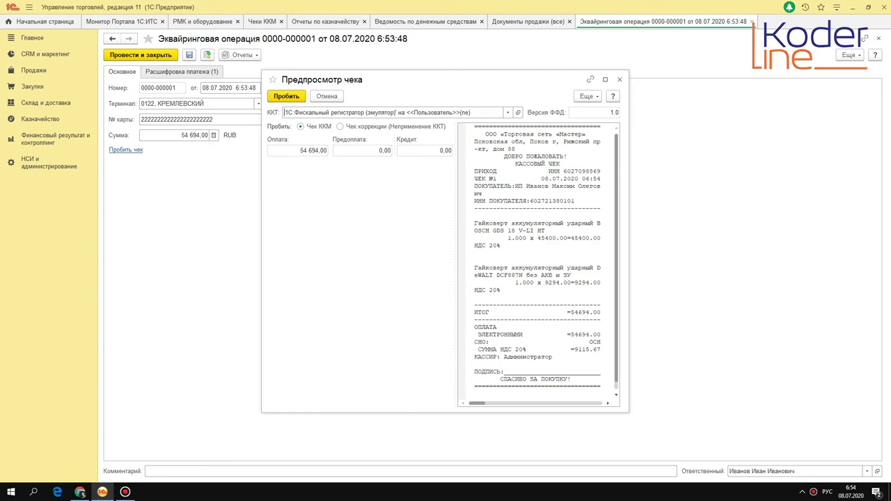
# Step: Review the receipt's ИТОГ, electronic ОПЛАТА and VAT 20% lines, then close Предпросмотр чека
pyautogui.scroll(-1, 537, 257)
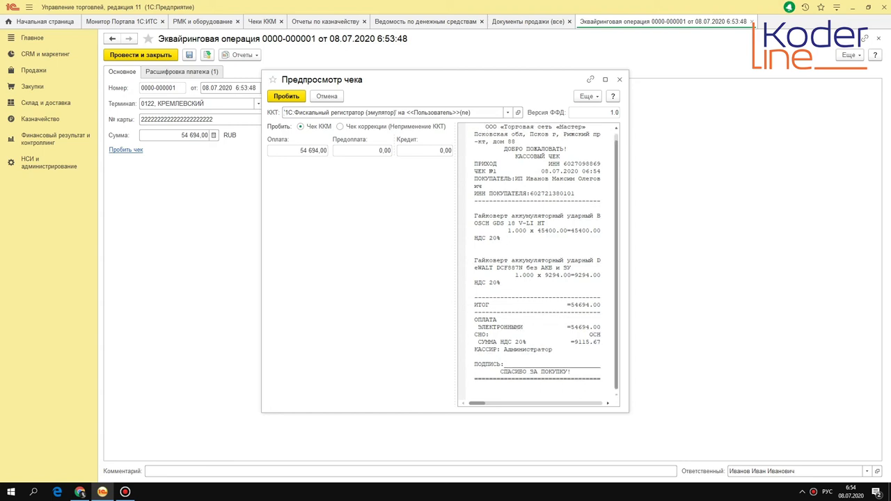
pyautogui.moveTo(473, 320); pyautogui.dragTo(599, 327)
pyautogui.moveTo(477, 342); pyautogui.dragTo(606, 341)
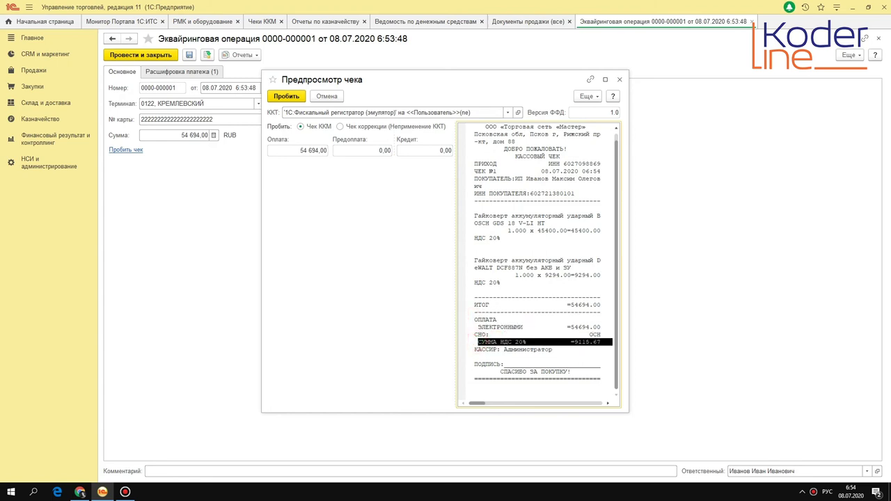
pyautogui.moveTo(471, 303); pyautogui.dragTo(601, 304)
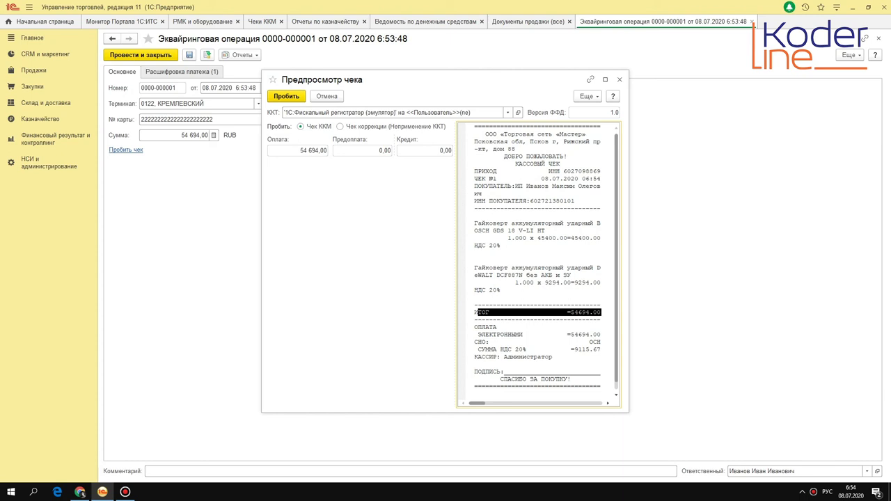
pyautogui.scroll(-1, 546, 257)
pyautogui.scroll(1, 546, 257)
pyautogui.click(619, 79)
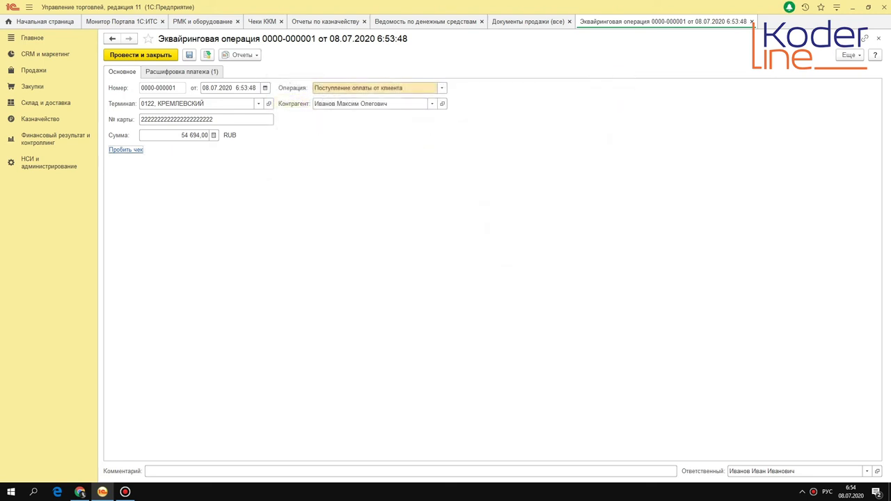
# Step: Regenerate the cash statement to show 92 944,00 in transit from БАНК КРЕМЛЕВСКИЙ ООО acquiring
pyautogui.click(417, 21)
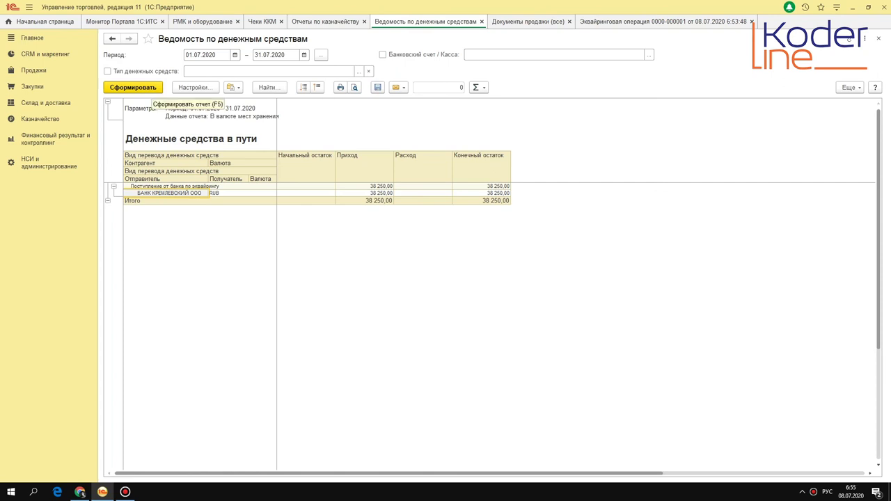
pyautogui.click(143, 90)
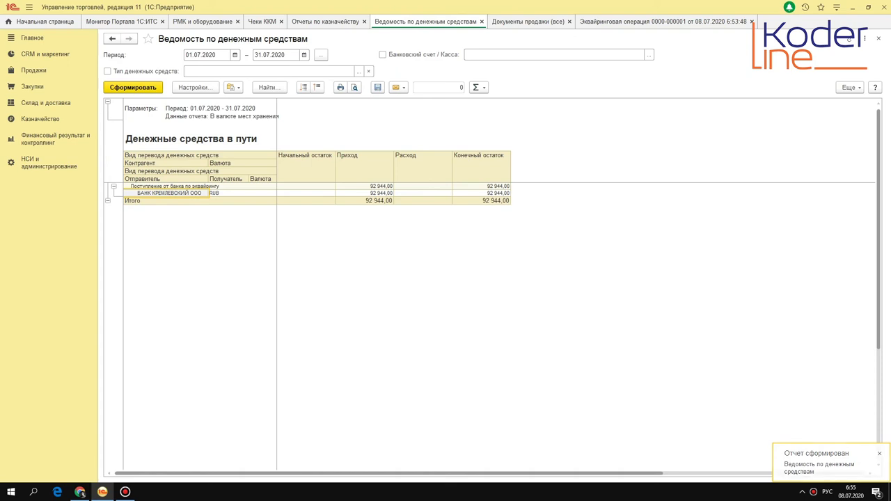
pyautogui.click(364, 193)
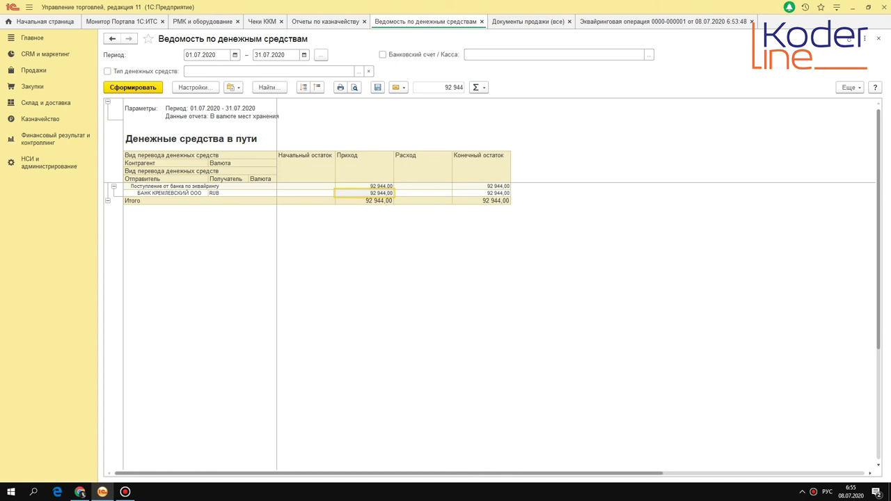
pyautogui.click(528, 21)
pyautogui.click(433, 22)
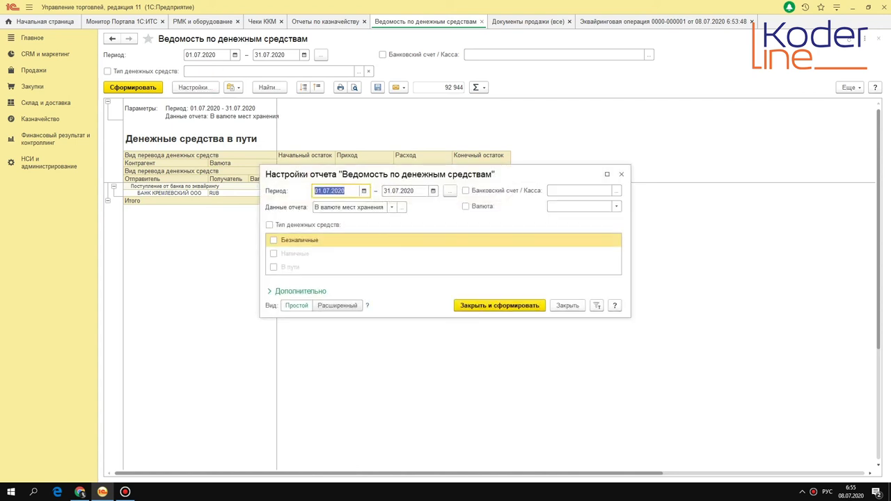
pyautogui.click(621, 174)
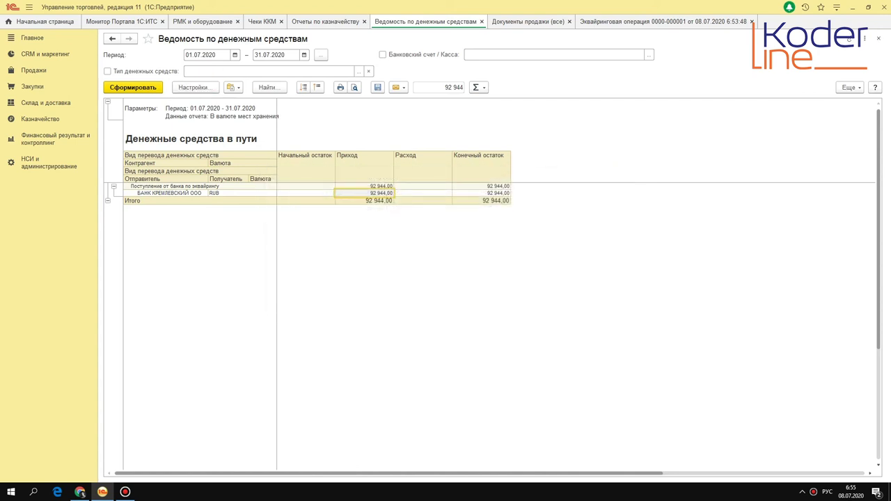